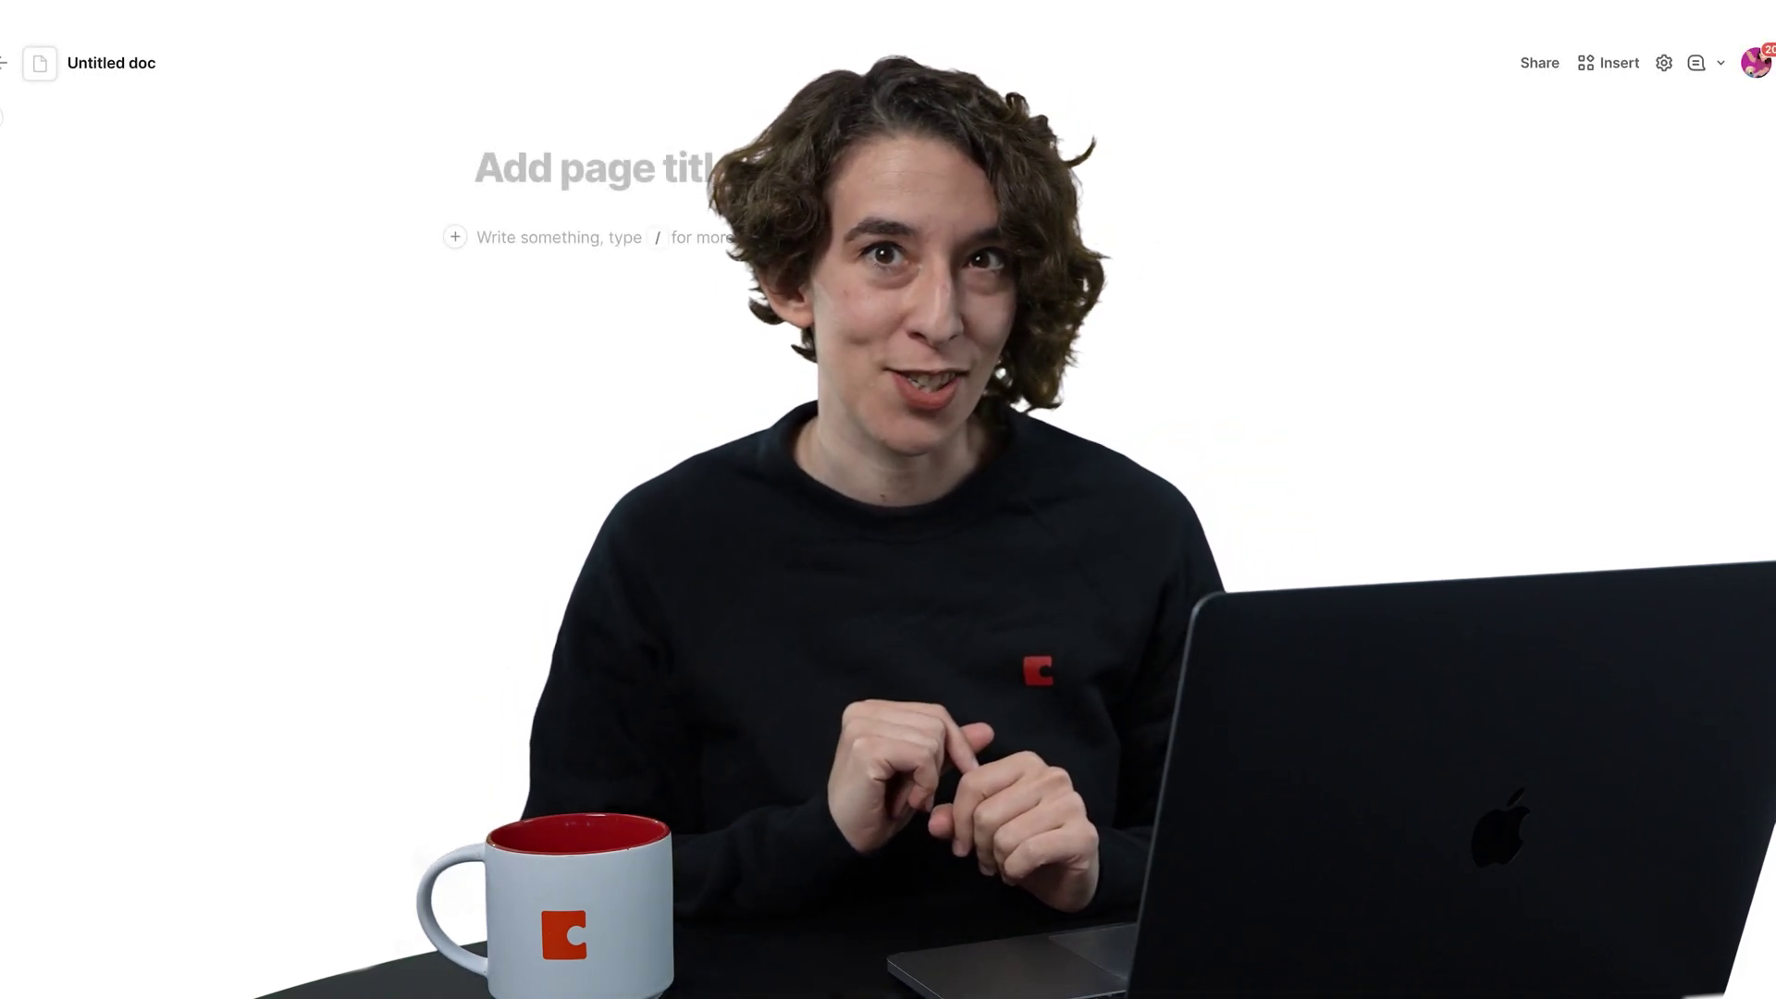
Insert the 'Team hub quick start' template into the blank doc using /team.
{"action": "left_click", "coordinate": [540, 243]}
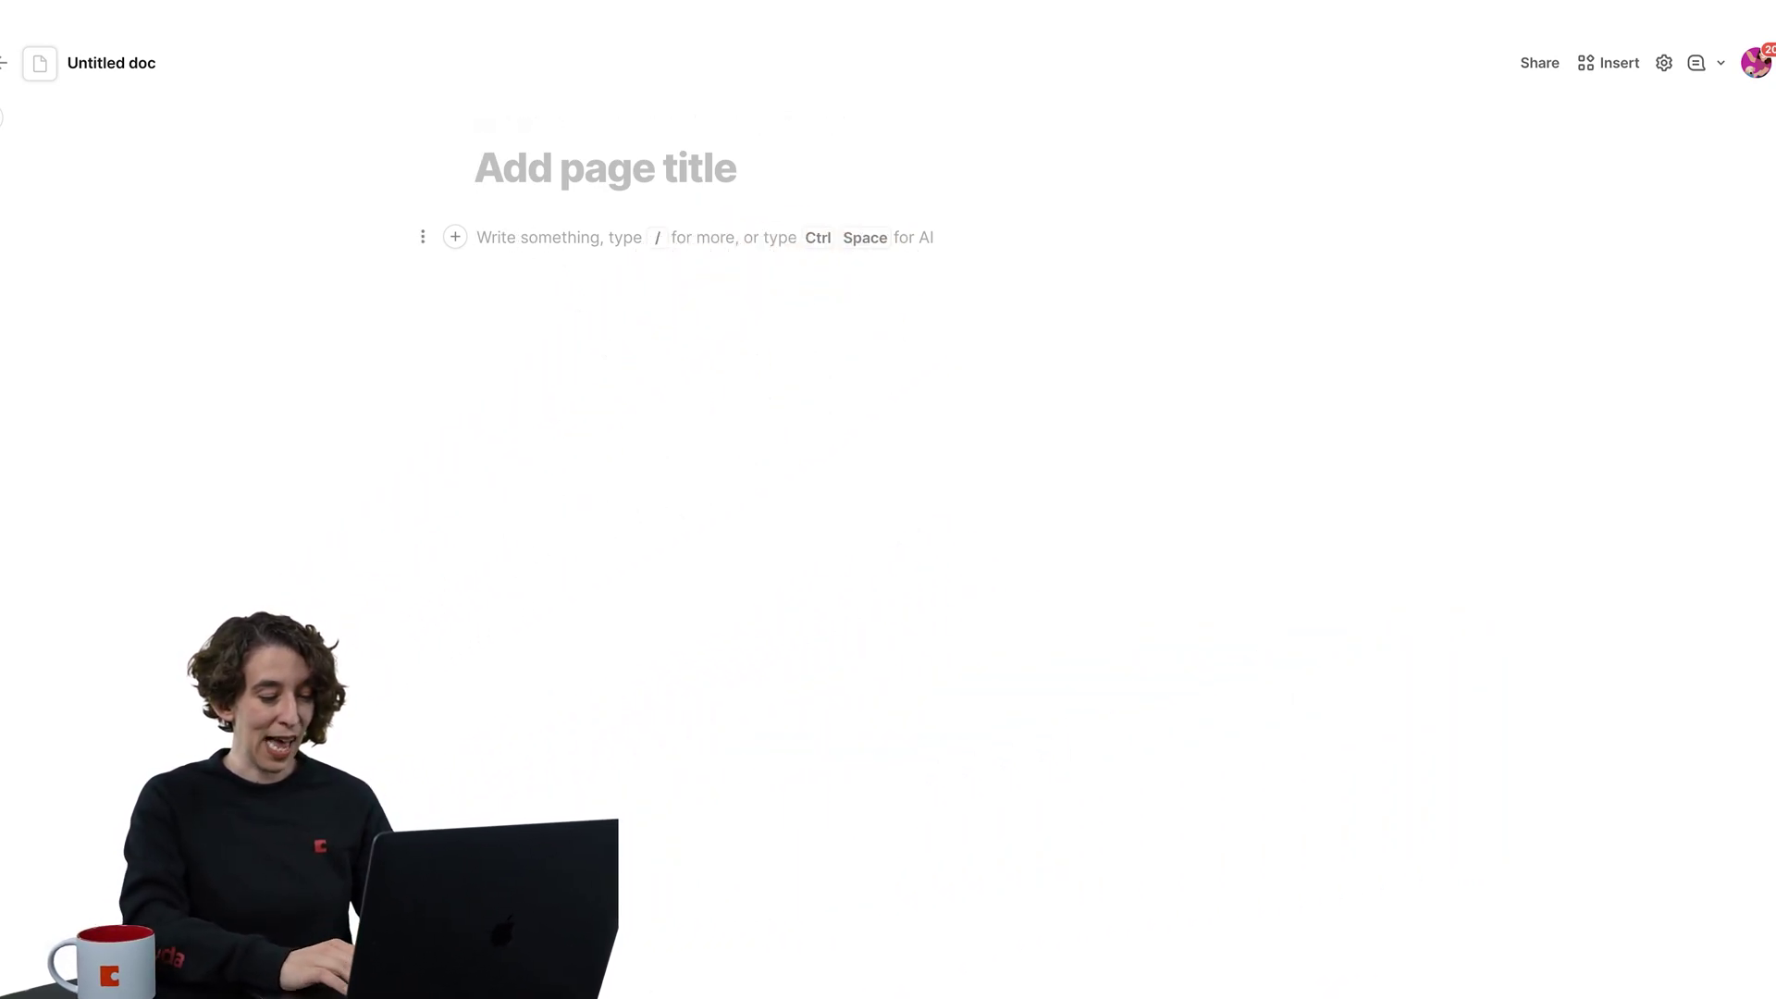
{"action": "type", "text": "/team"}
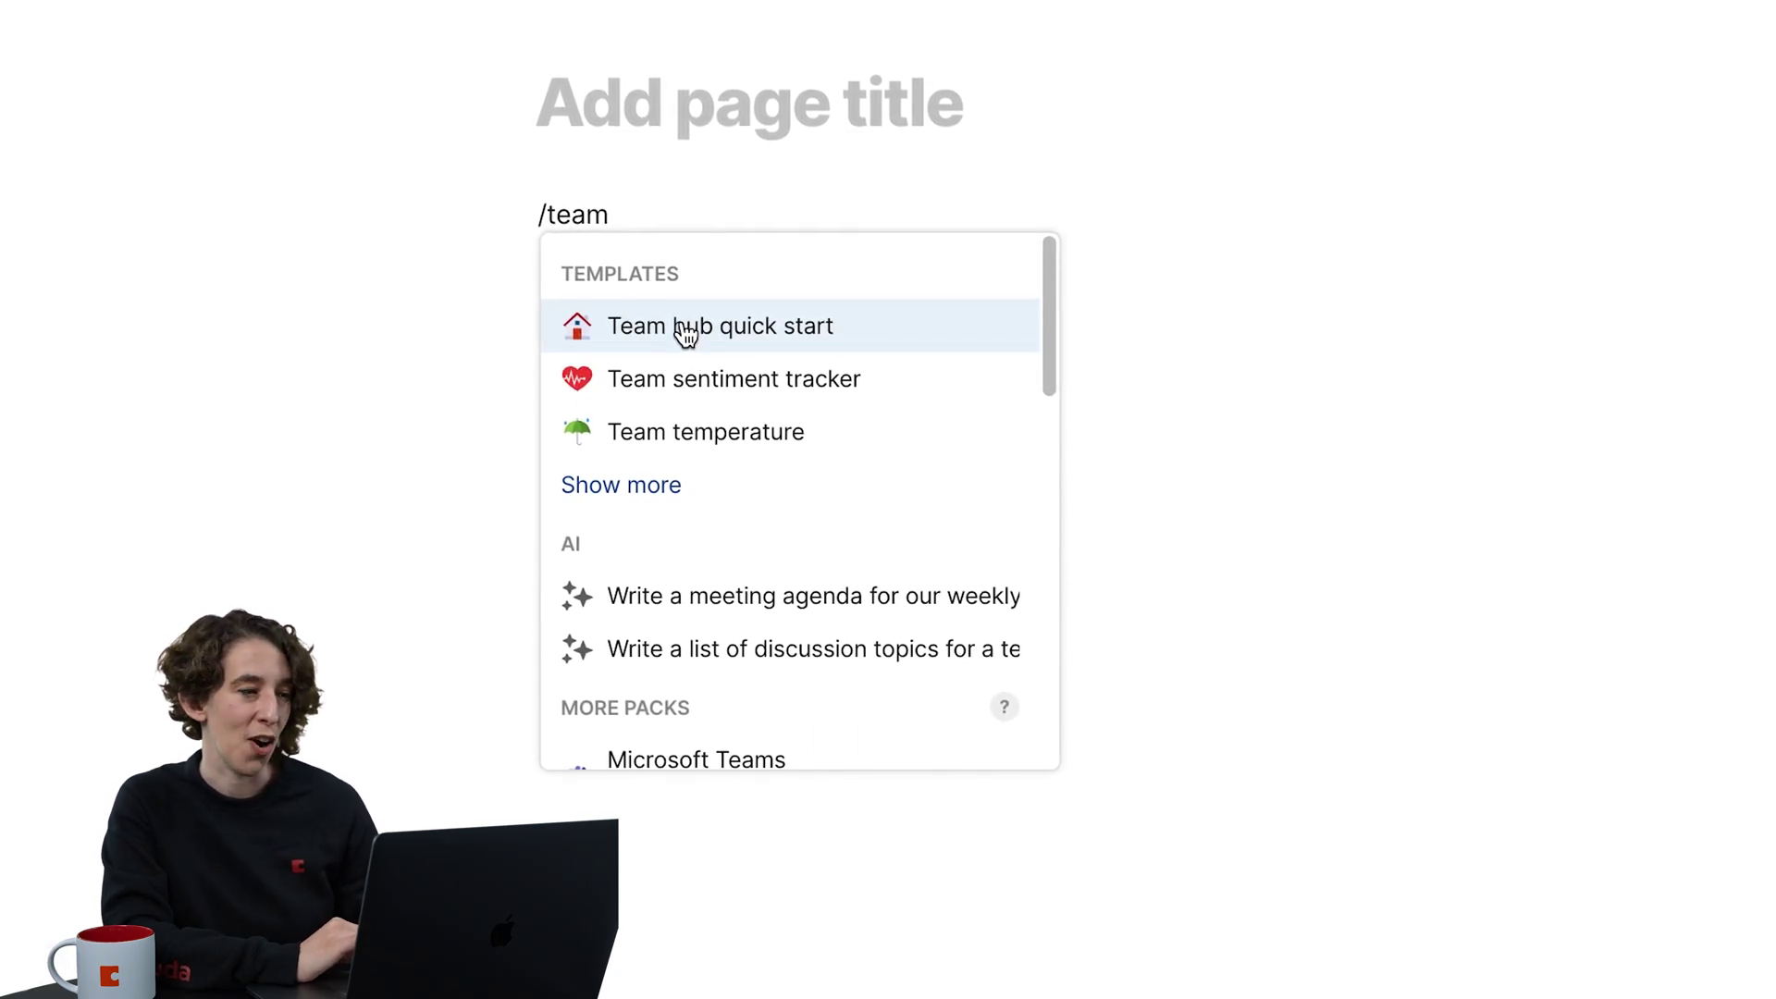
{"action": "key", "text": "BackSpace"}
{"action": "key", "text": "BackSpace"}
{"action": "key", "text": "BackSpace"}
{"action": "key", "text": "BackSpace"}
{"action": "key", "text": "BackSpace"}
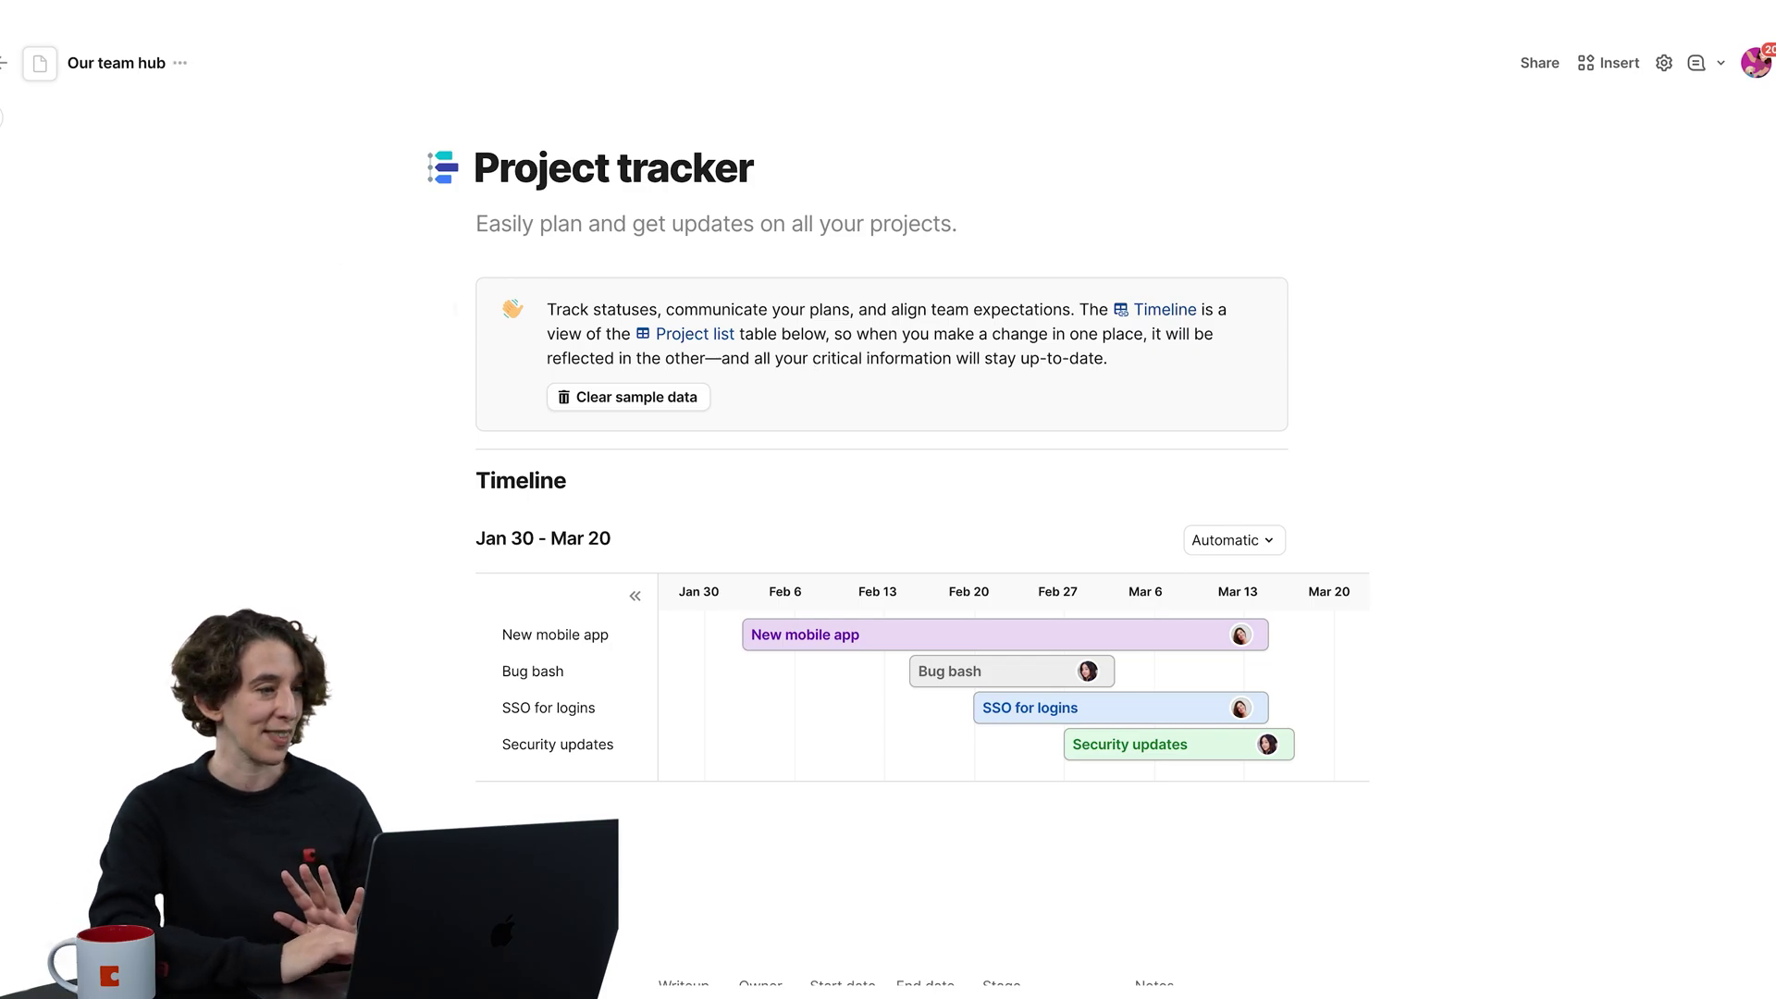
Expand the page sidebar and view the Our team hub, Team roster and Resources pages.
{"action": "left_click", "coordinate": [3, 120]}
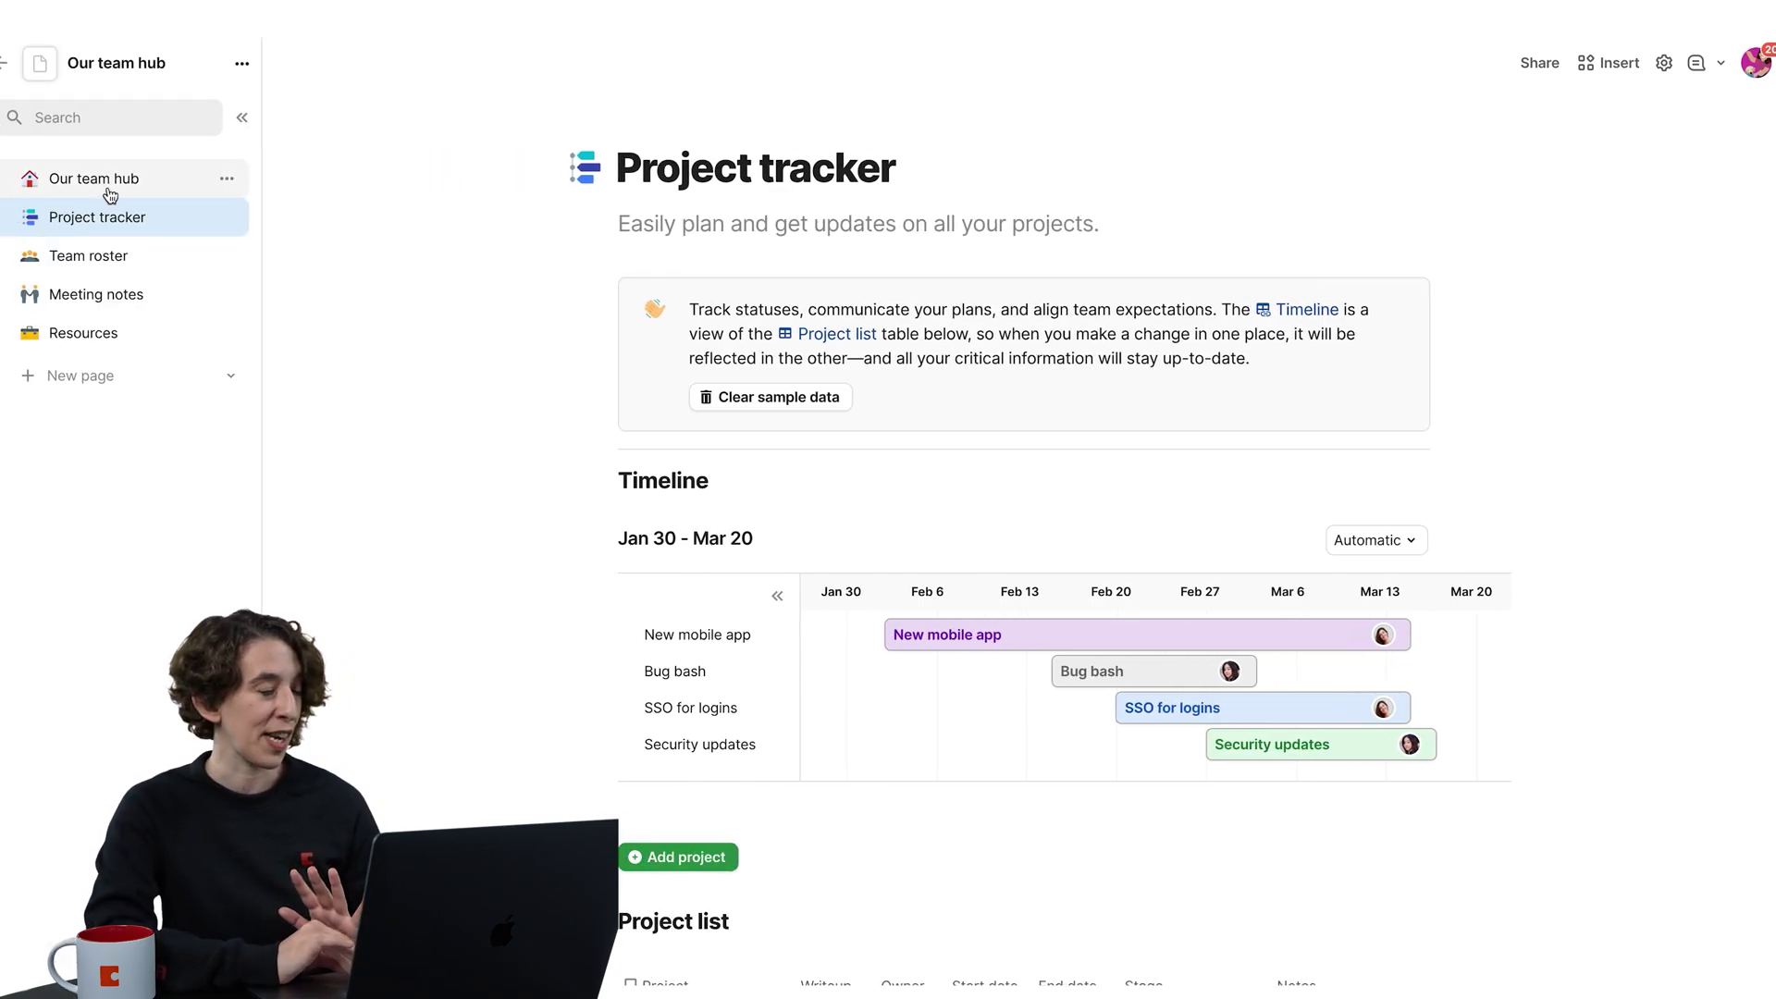
{"action": "left_click", "coordinate": [111, 185]}
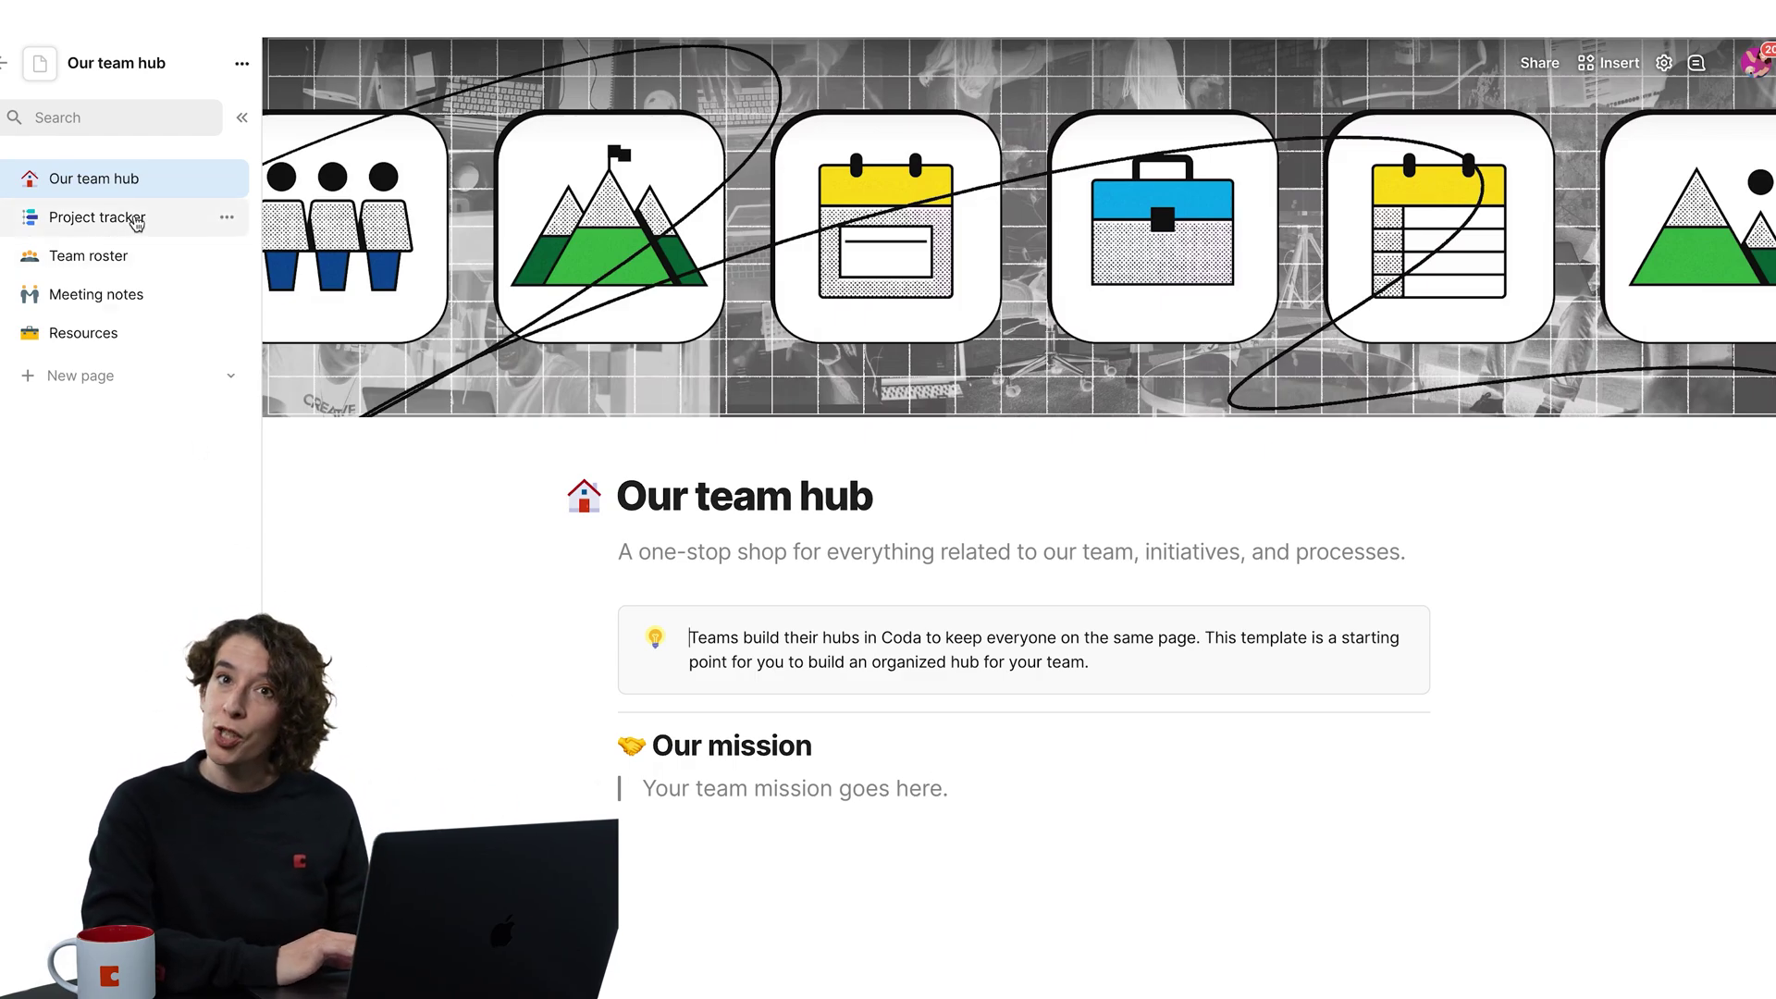
{"action": "left_click", "coordinate": [141, 271]}
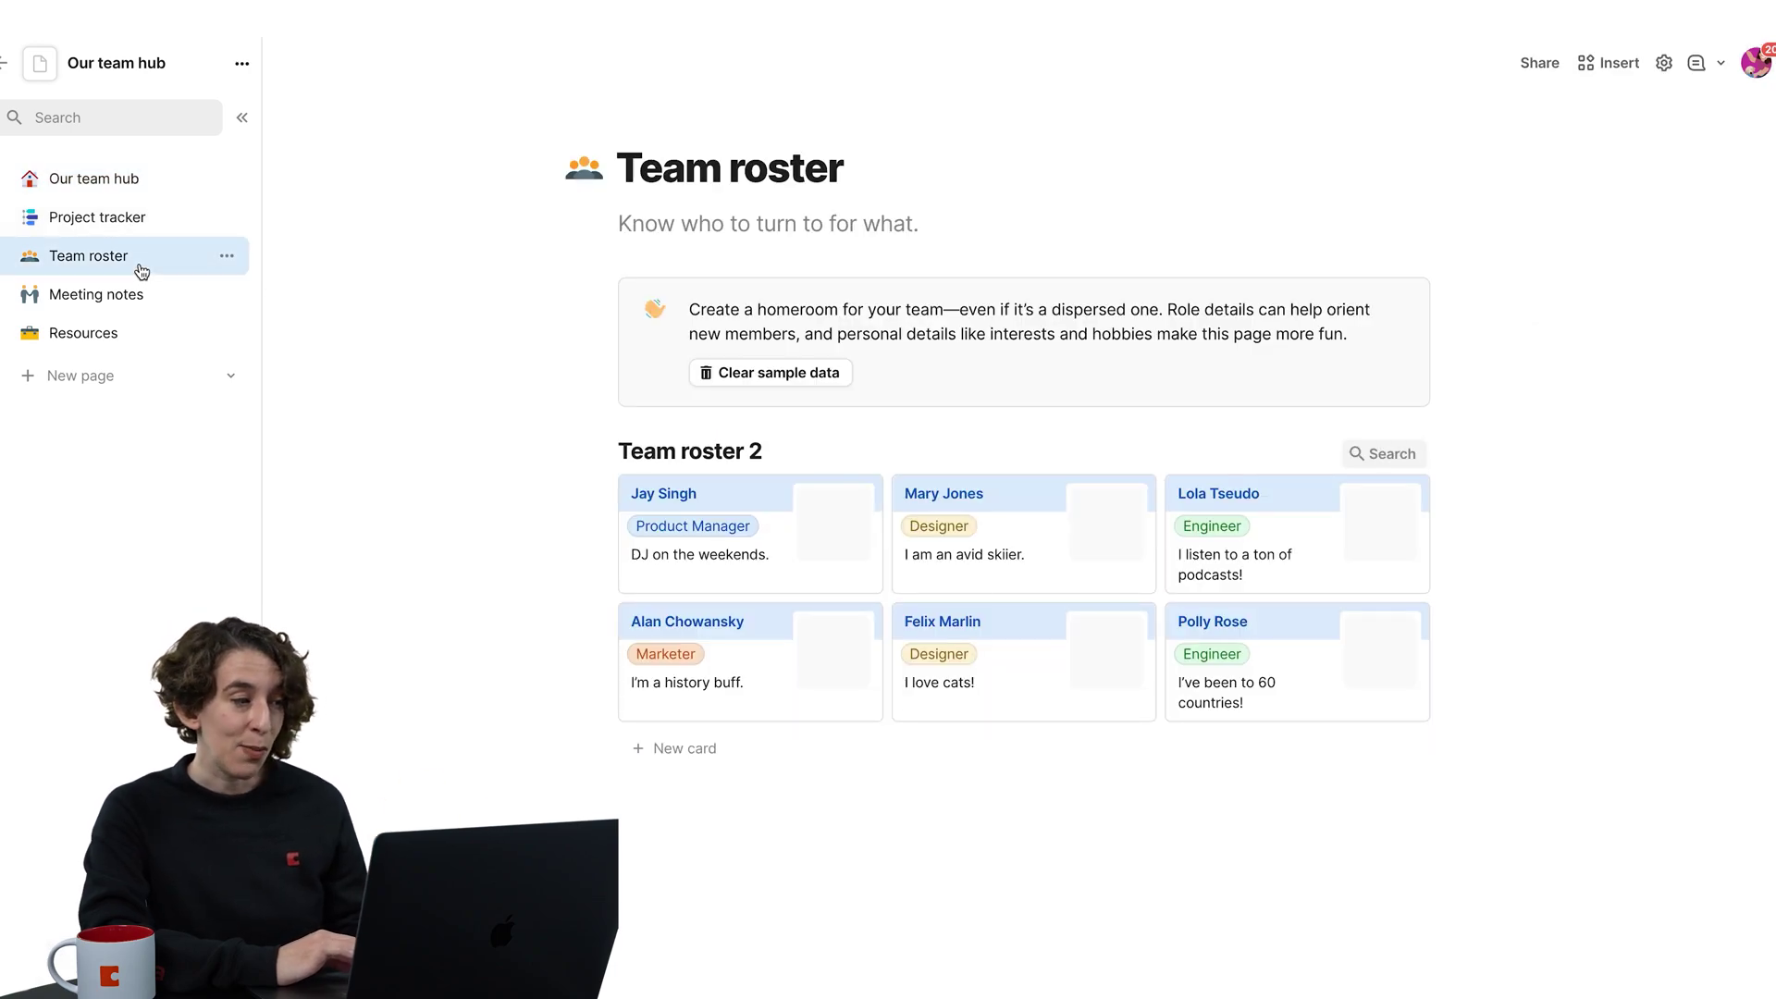
{"action": "left_click", "coordinate": [140, 344]}
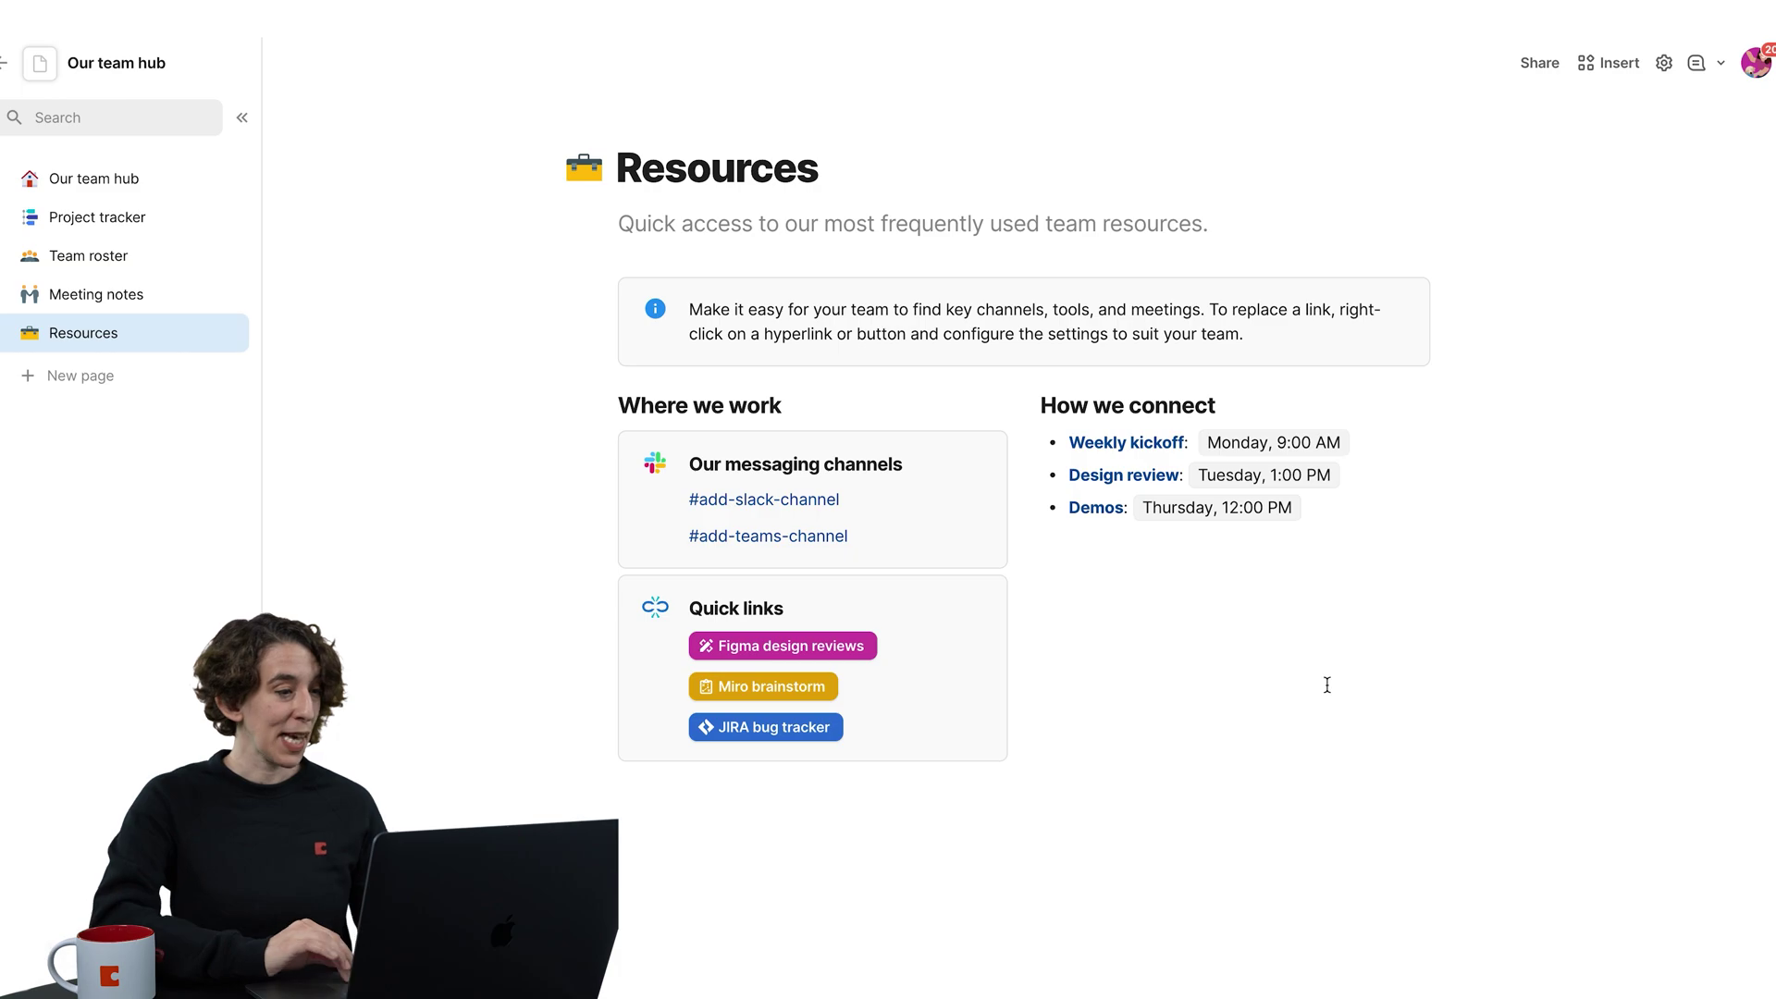
Create a new page titled 'FAQs' with a question-mark icon.
{"action": "left_click", "coordinate": [100, 378]}
{"action": "type", "text": "FA"}
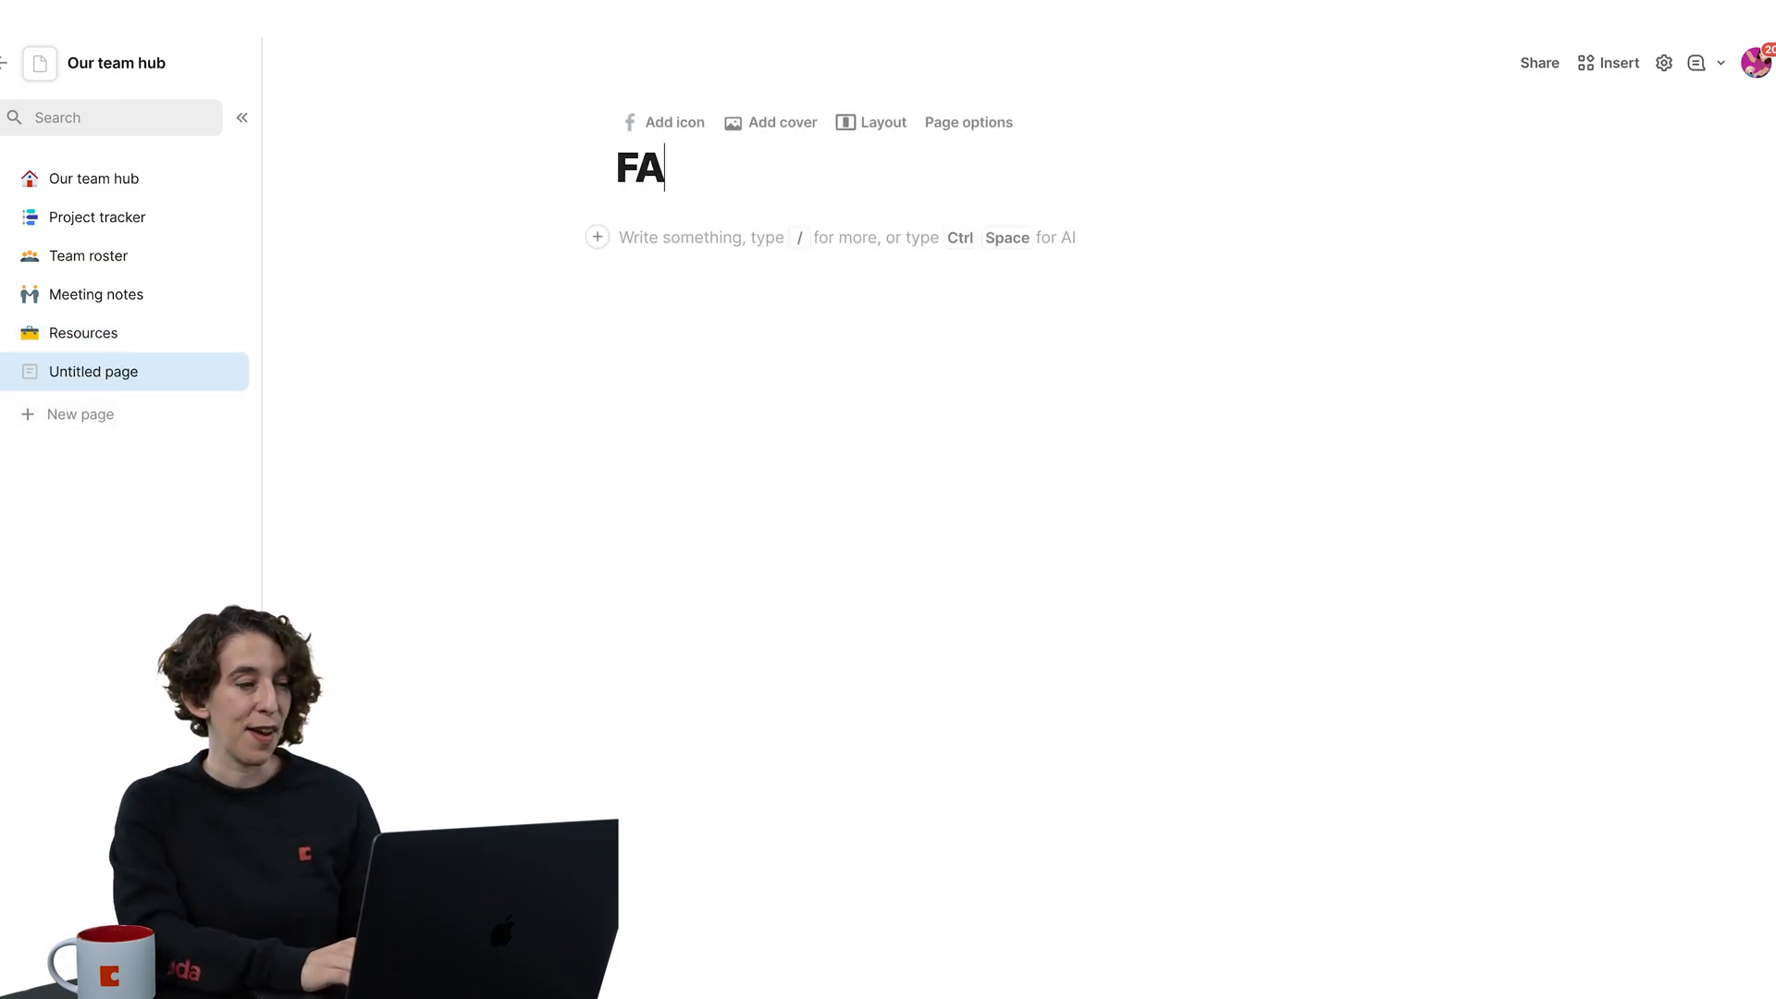
{"action": "type", "text": "Qs"}
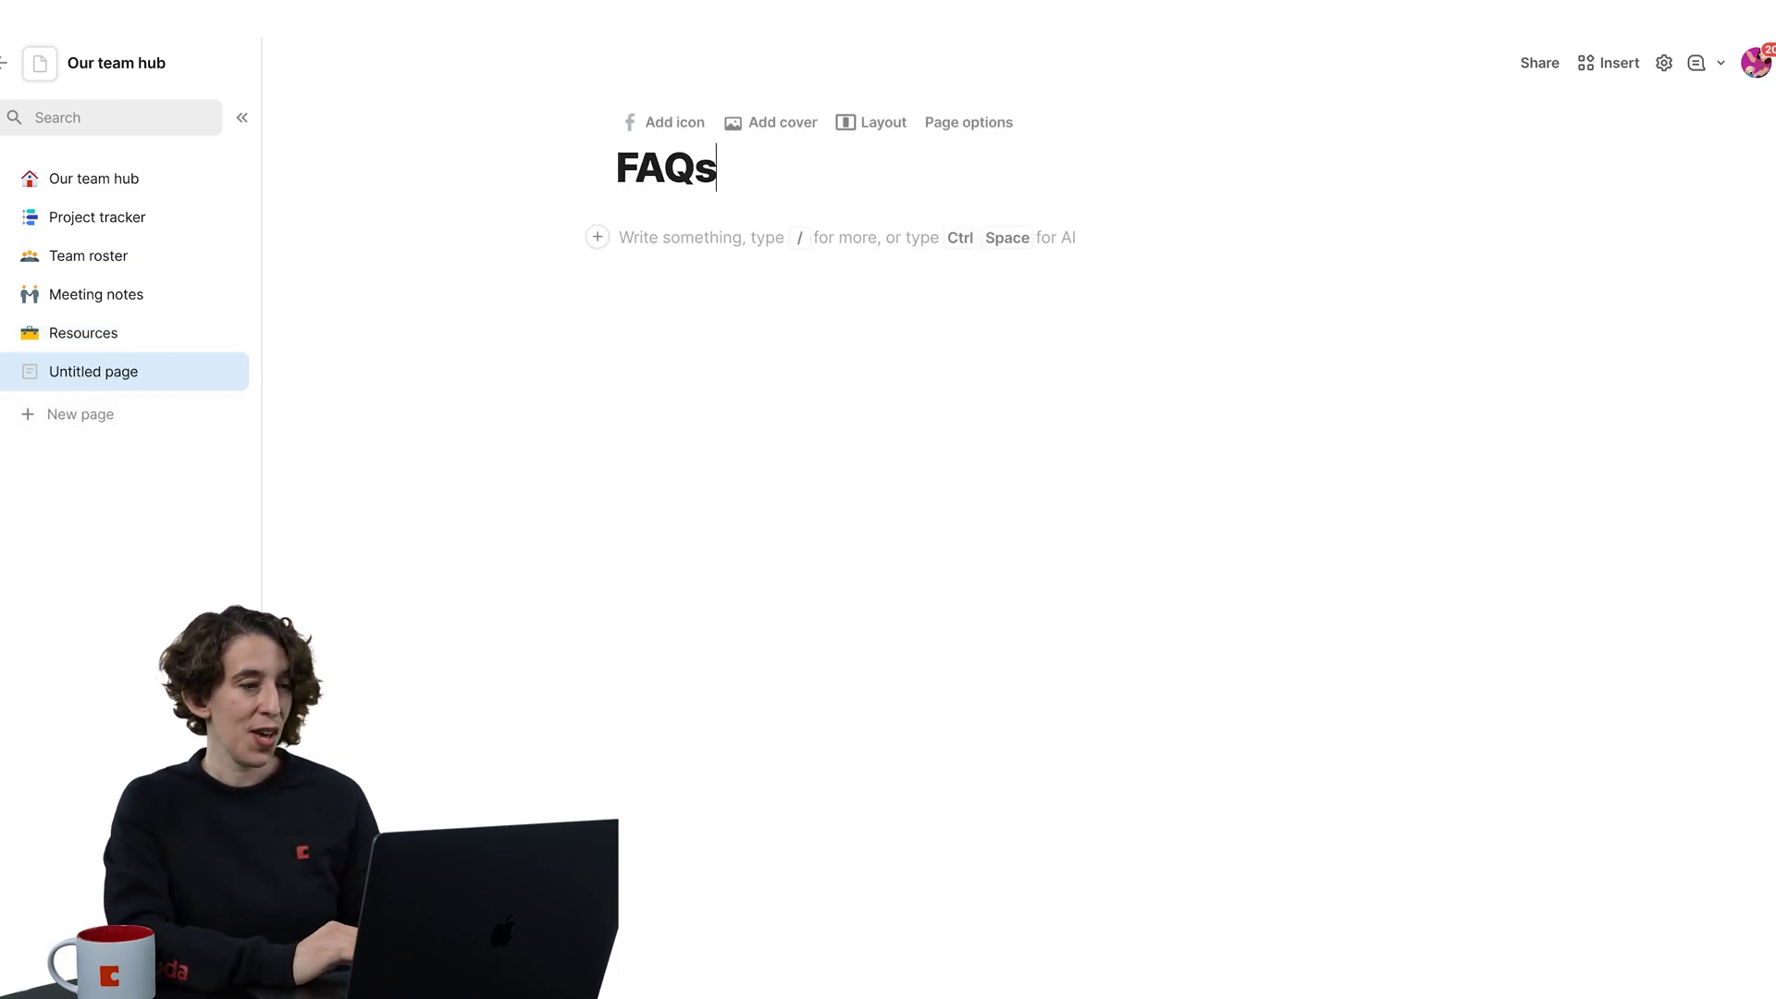
{"action": "left_click", "coordinate": [685, 118]}
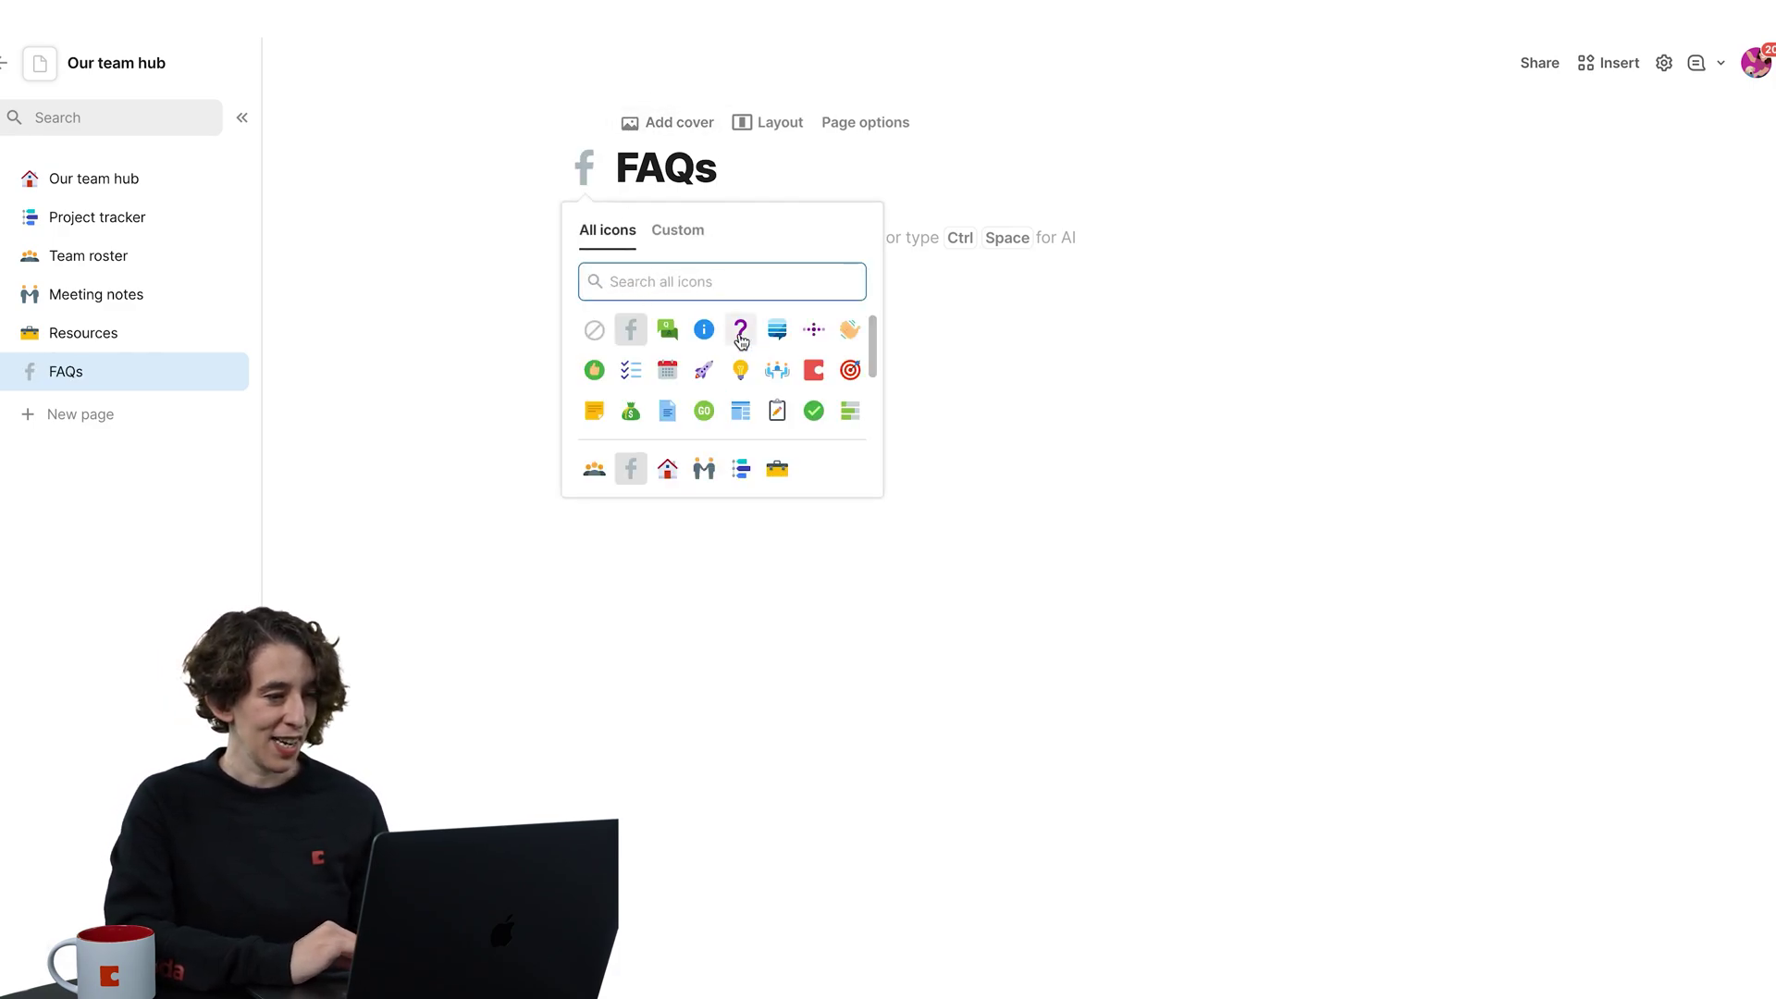
{"action": "left_click", "coordinate": [740, 331]}
Add a 'Benefits' subpage under FAQs with a heart-in-hand icon.
{"action": "mouse_move", "coordinate": [227, 374]}
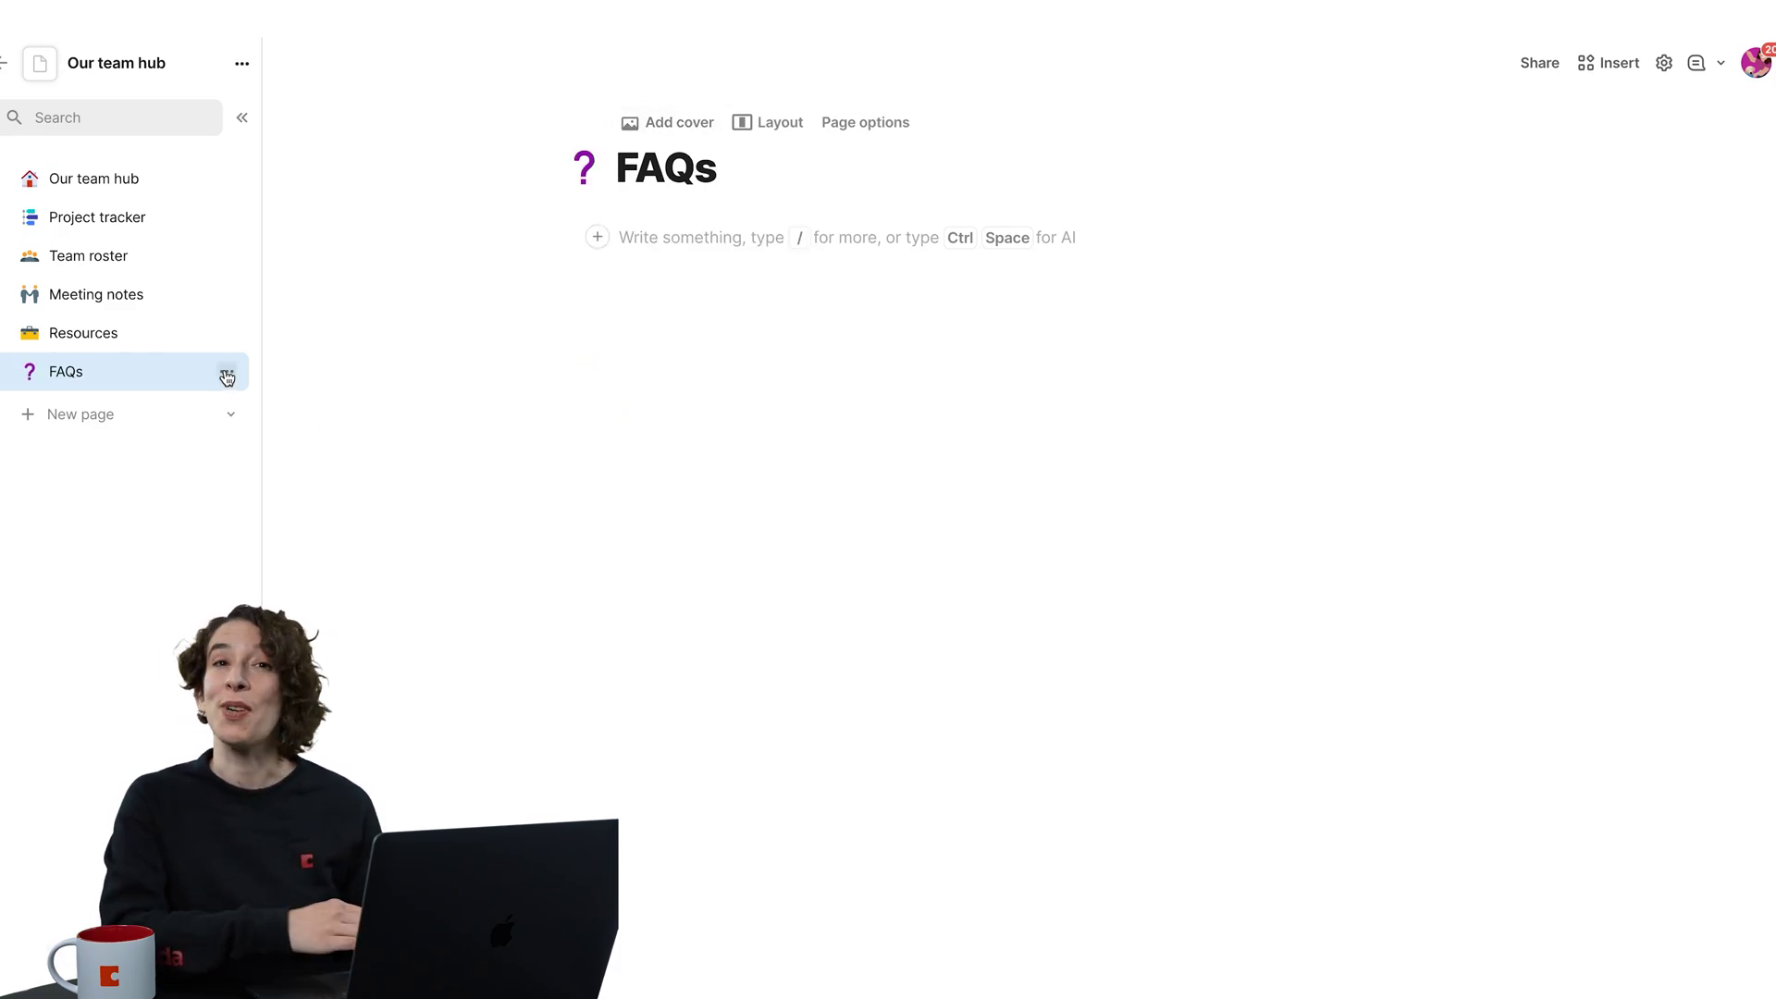
{"action": "left_click", "coordinate": [226, 375]}
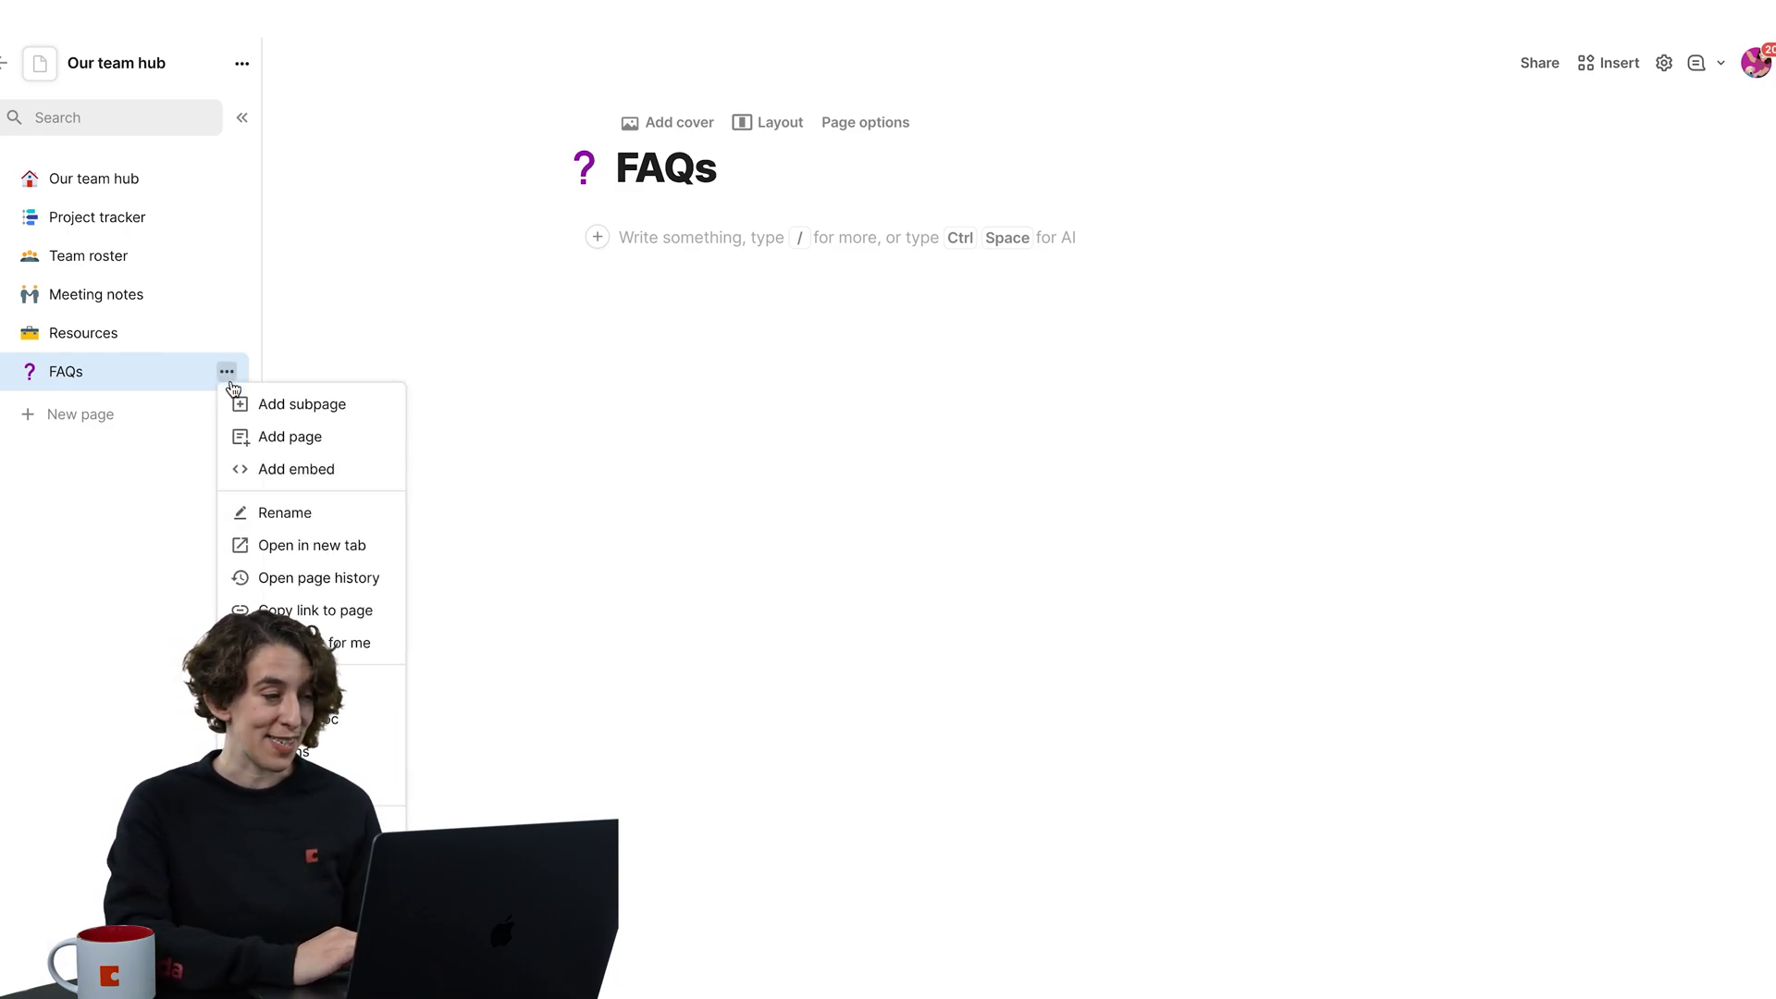
{"action": "left_click", "coordinate": [286, 403]}
{"action": "type", "text": "Benefits"}
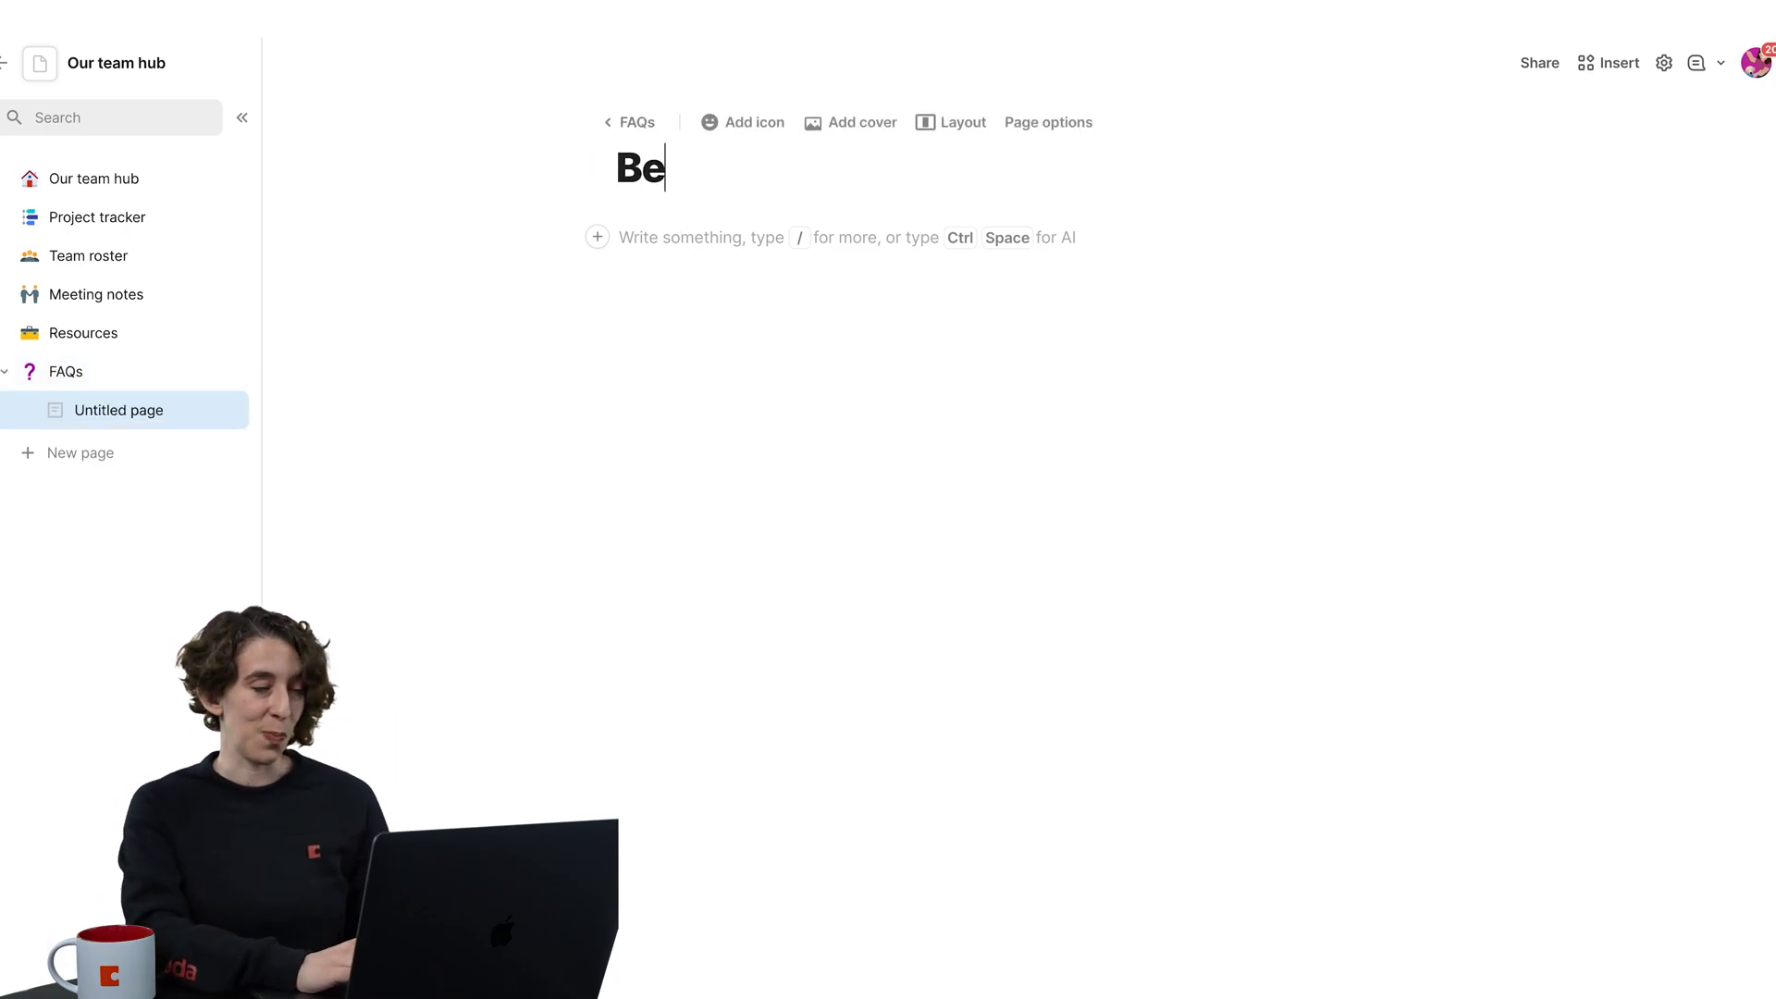
{"action": "left_click", "coordinate": [760, 124]}
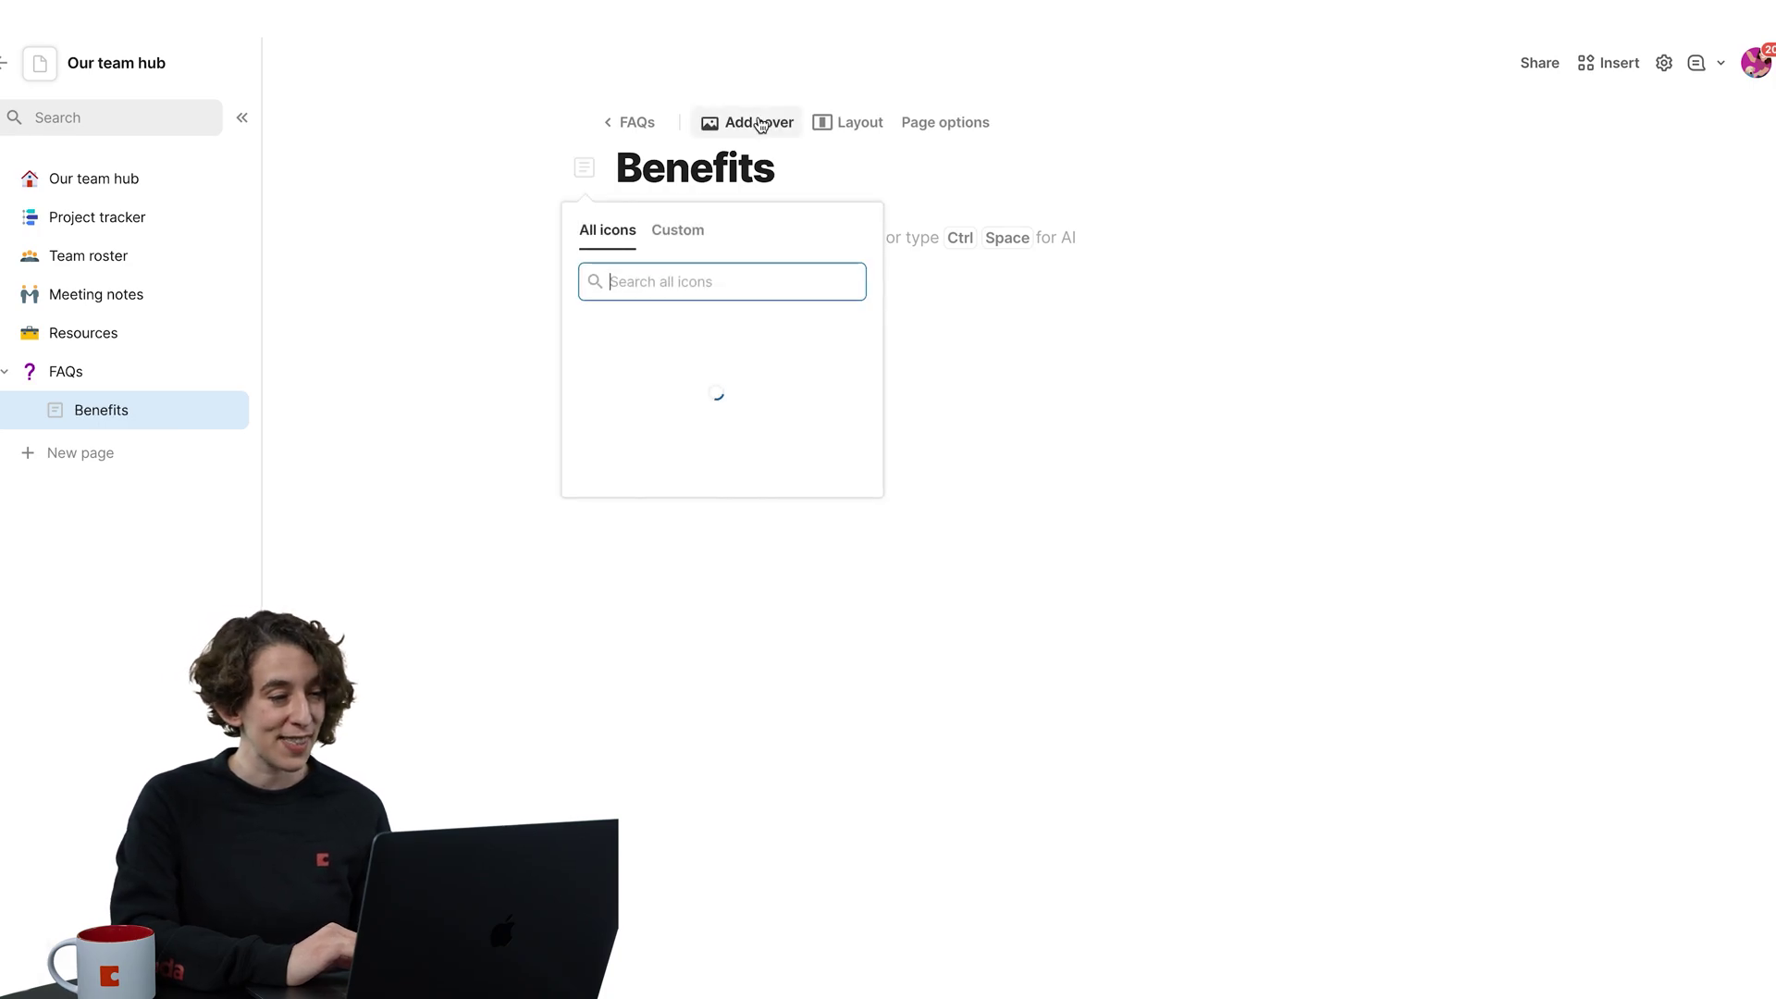
{"action": "left_click", "coordinate": [667, 370]}
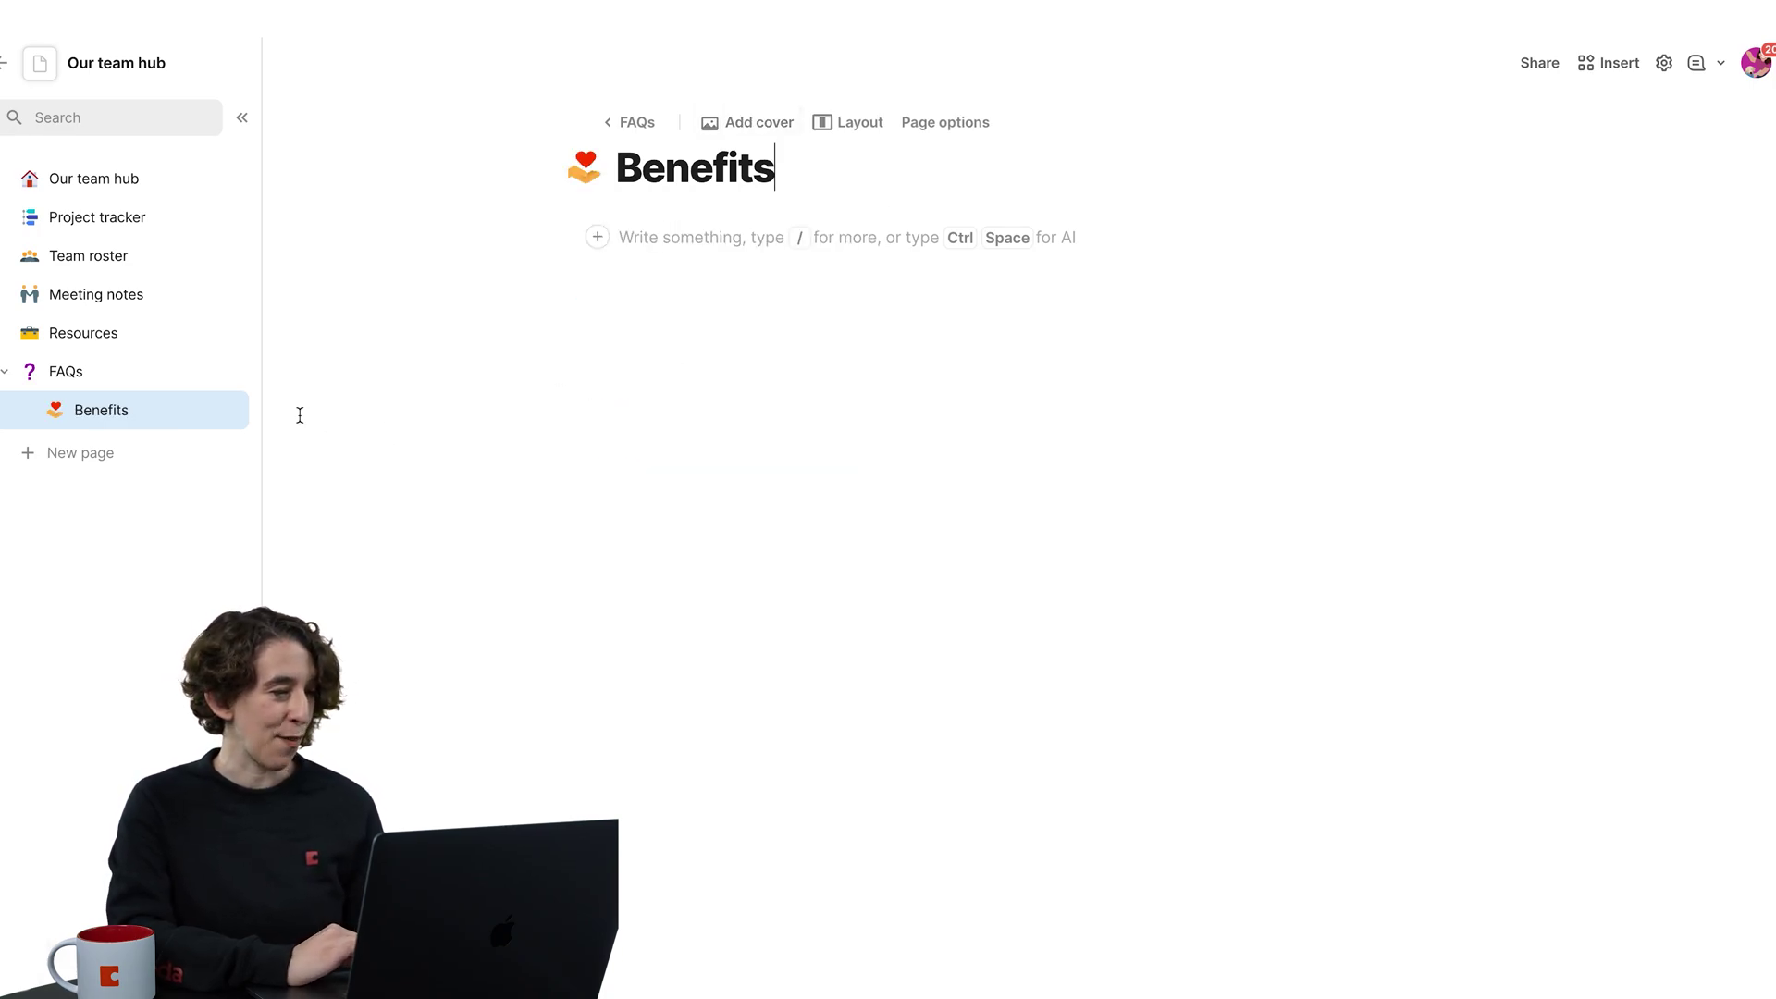
Add a 'Time Off' subpage under FAQs with a palm-tree icon, and select the Google Doc text from Summary down.
{"action": "left_click", "coordinate": [226, 374]}
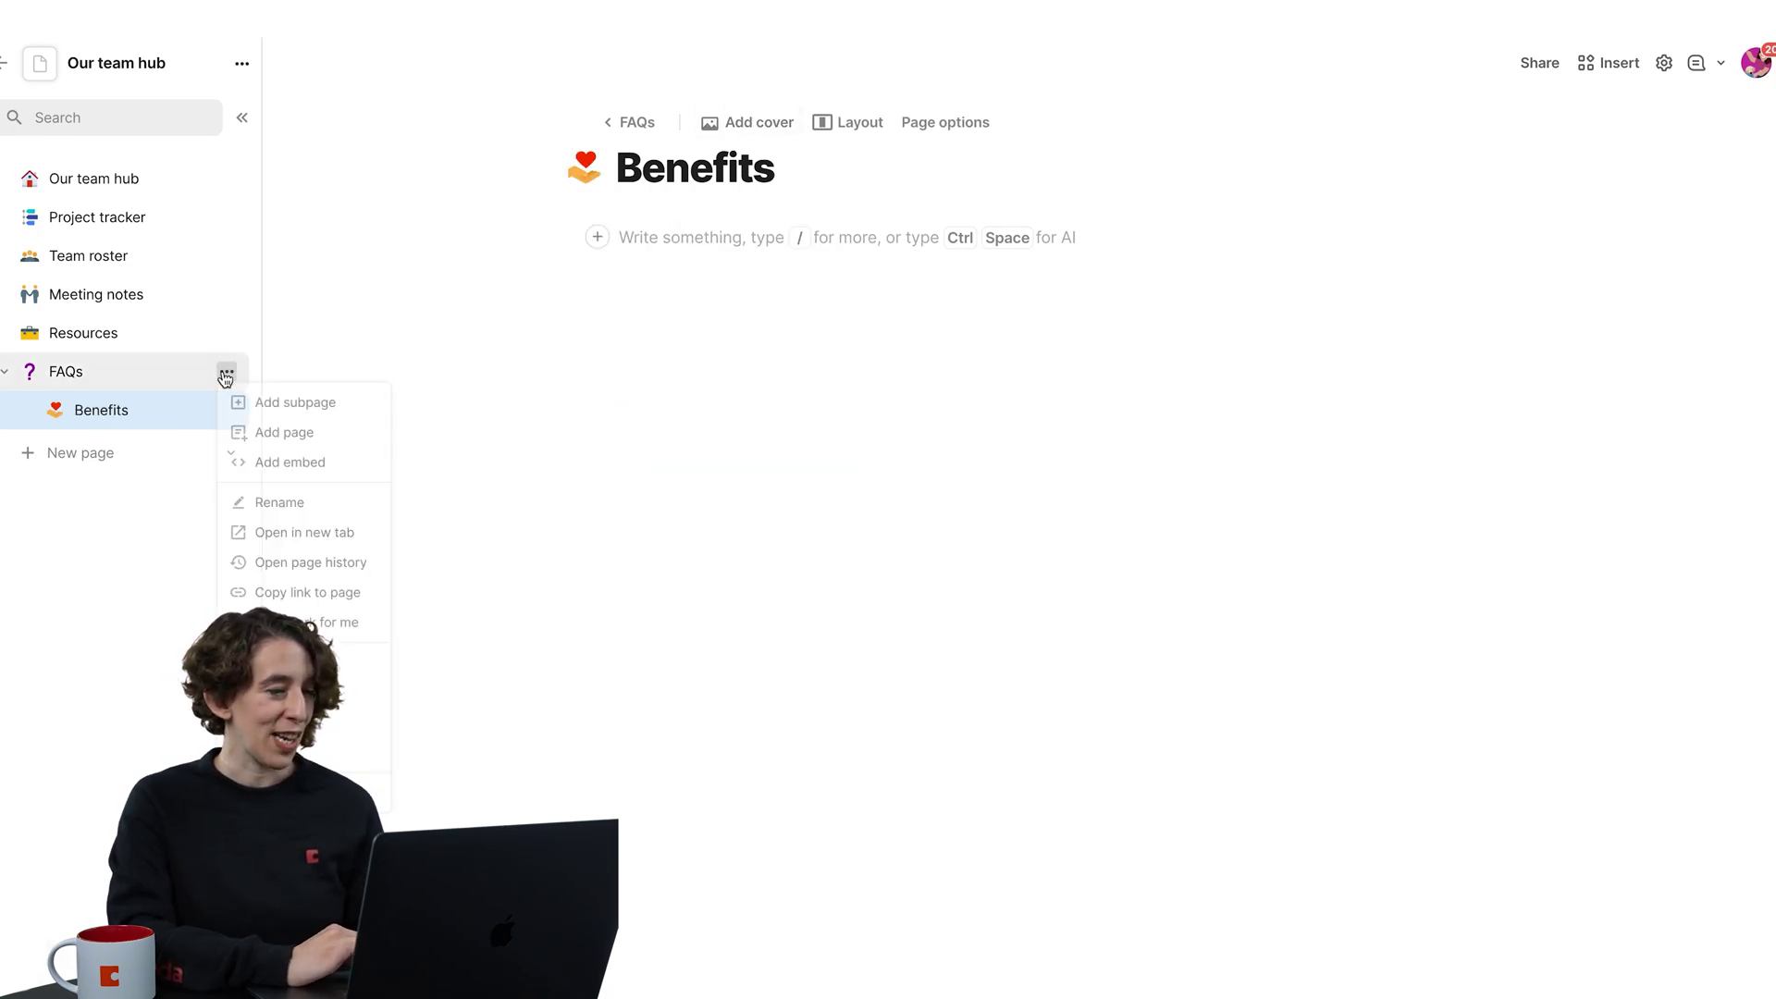
{"action": "left_click", "coordinate": [280, 404]}
{"action": "type", "text": "Time Off"}
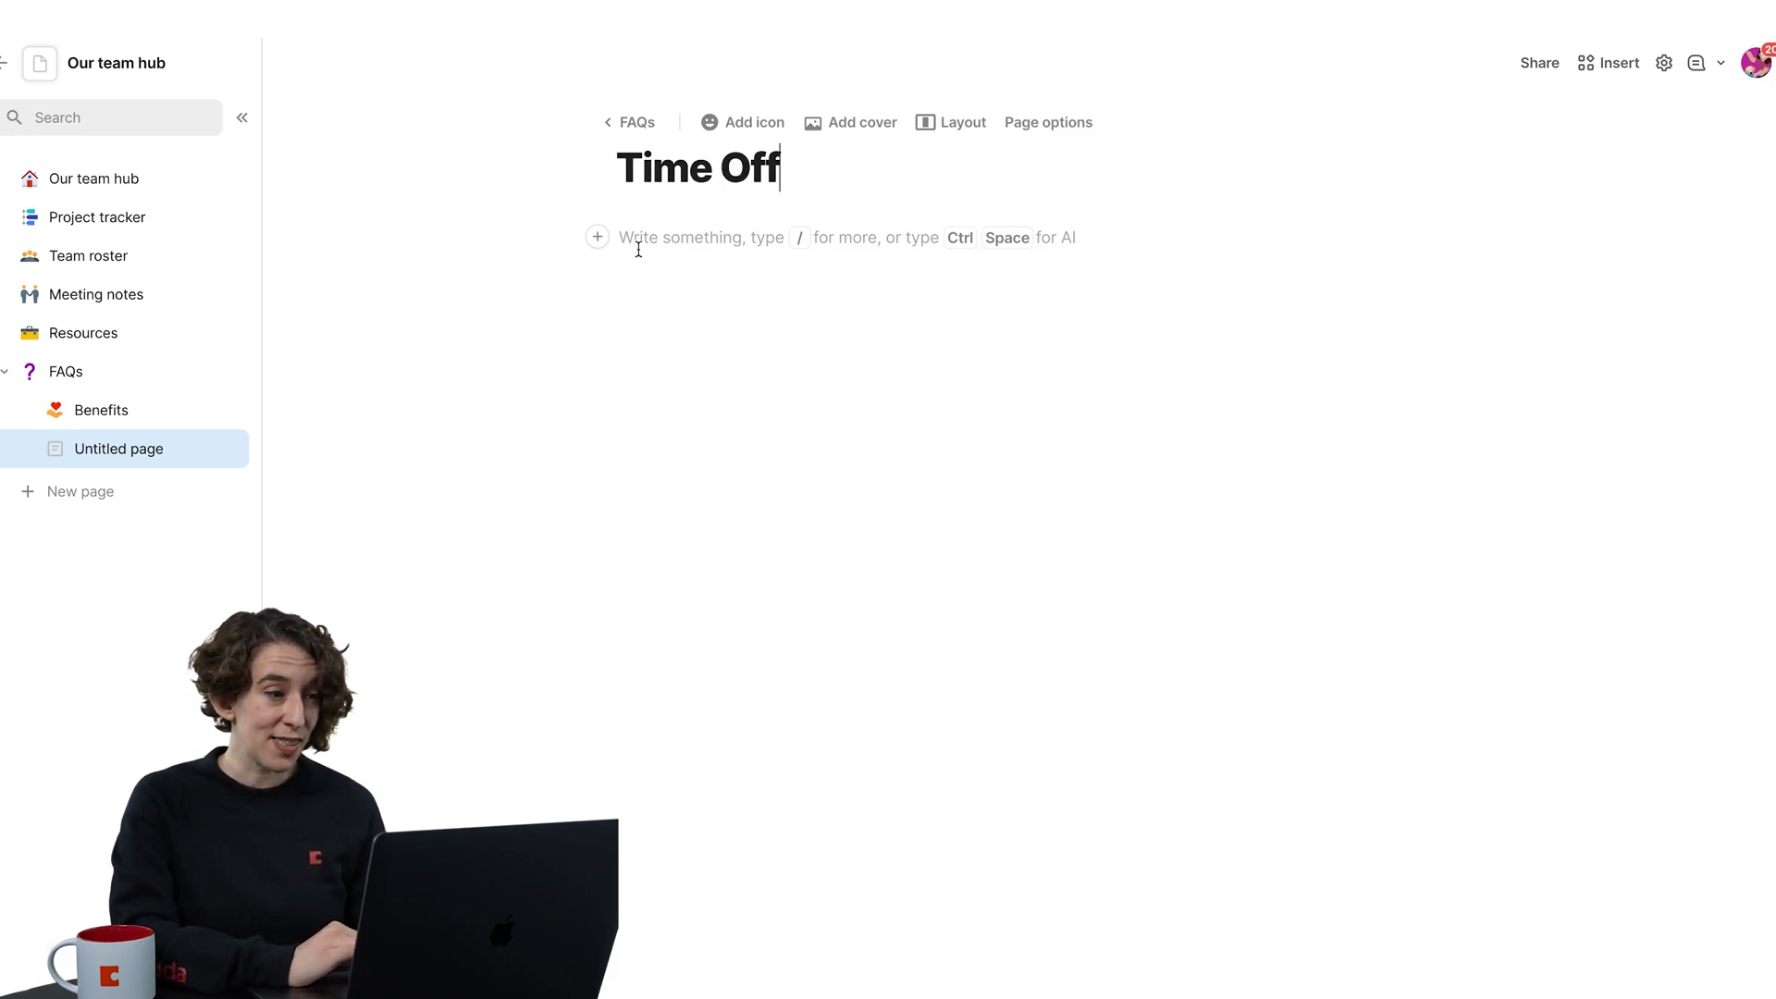
{"action": "left_click", "coordinate": [740, 122]}
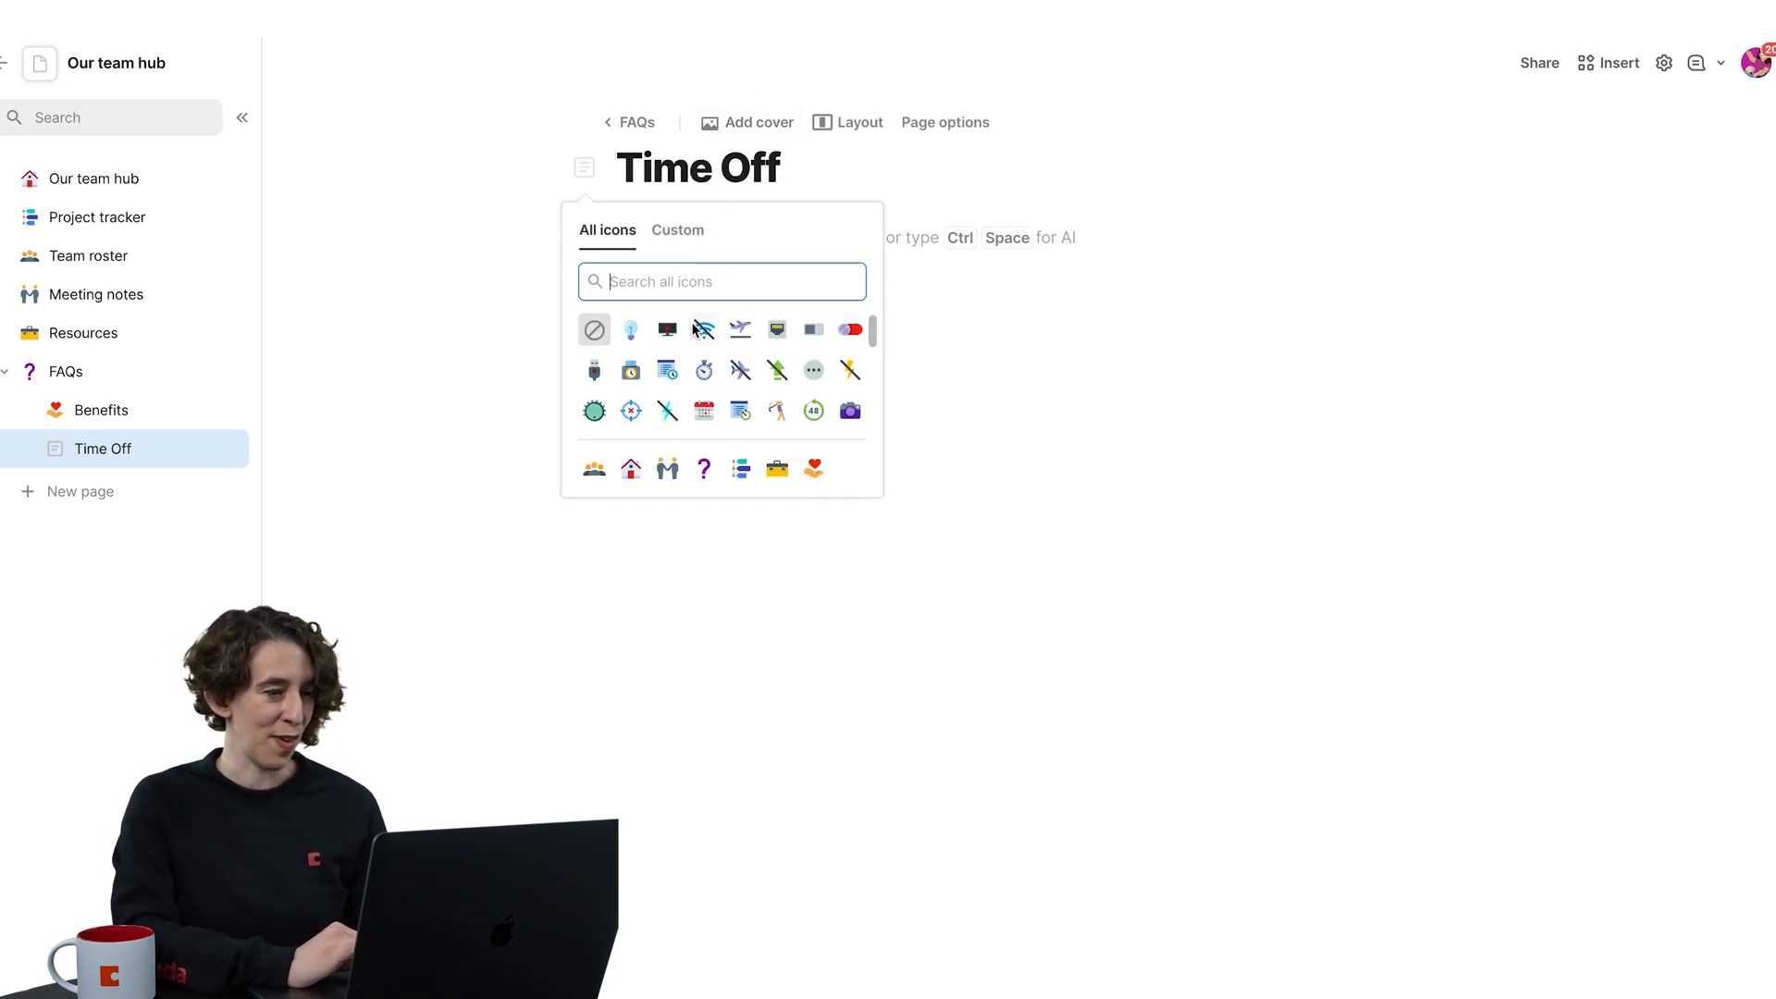
{"action": "type", "text": "vacation"}
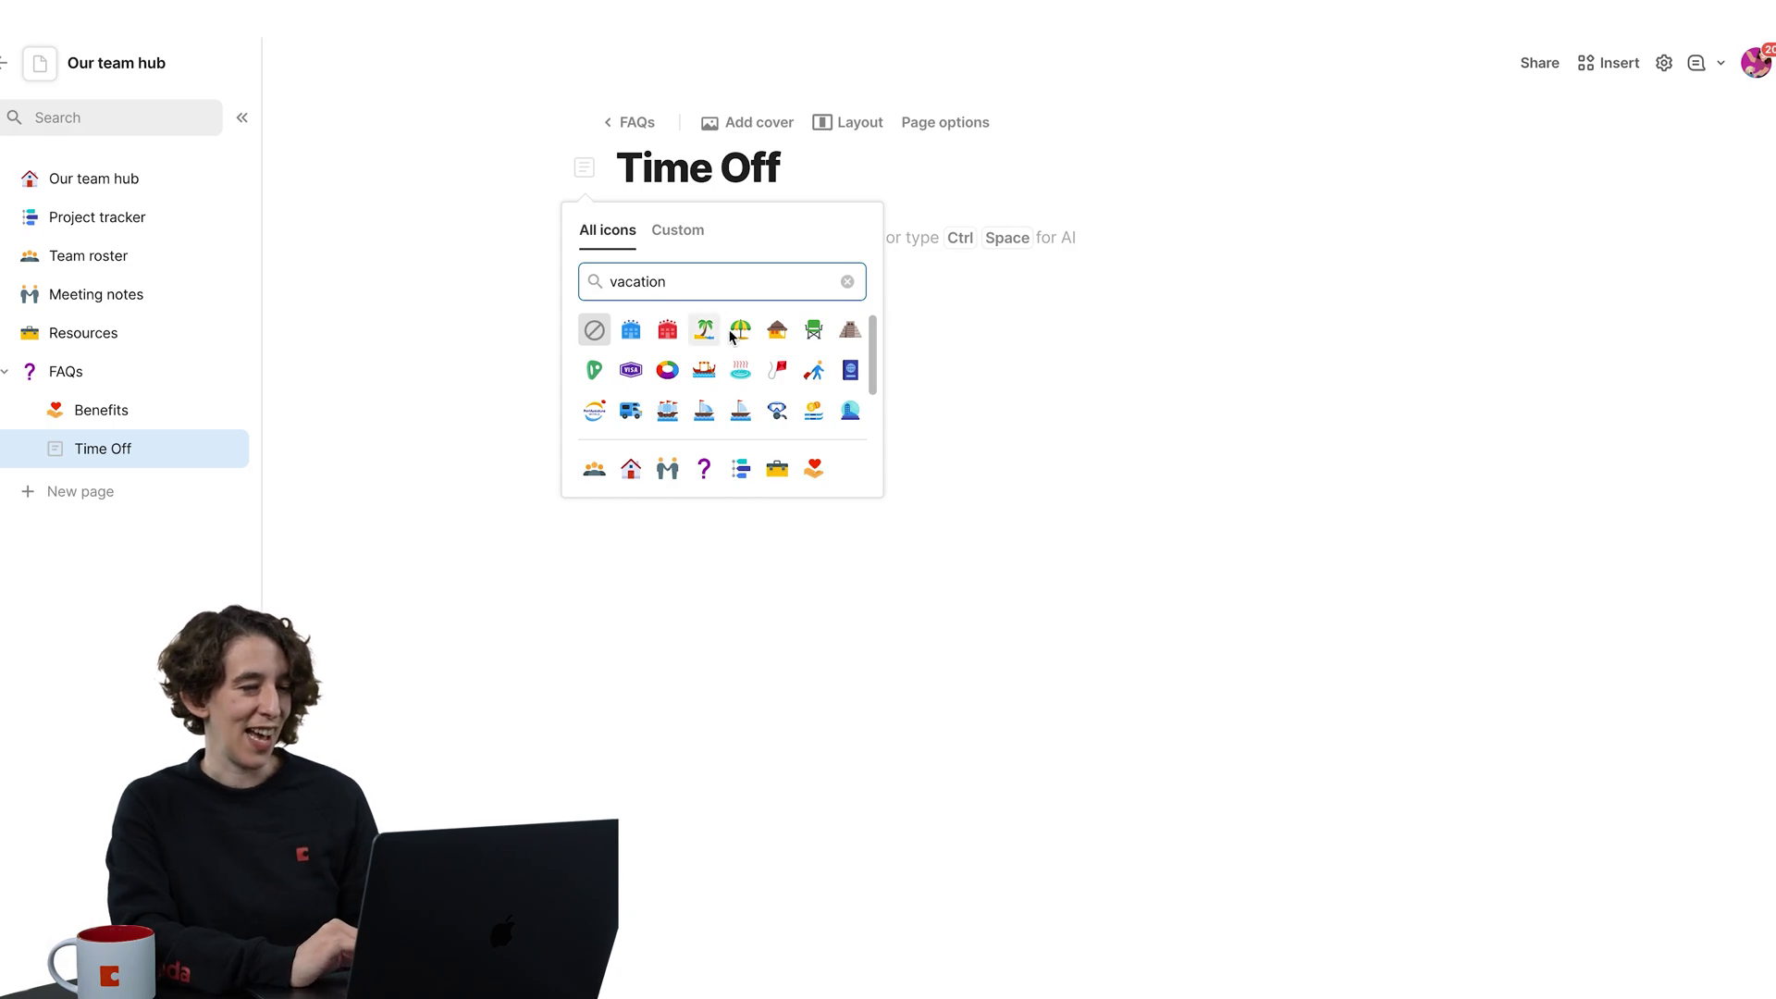
{"action": "left_click", "coordinate": [705, 330]}
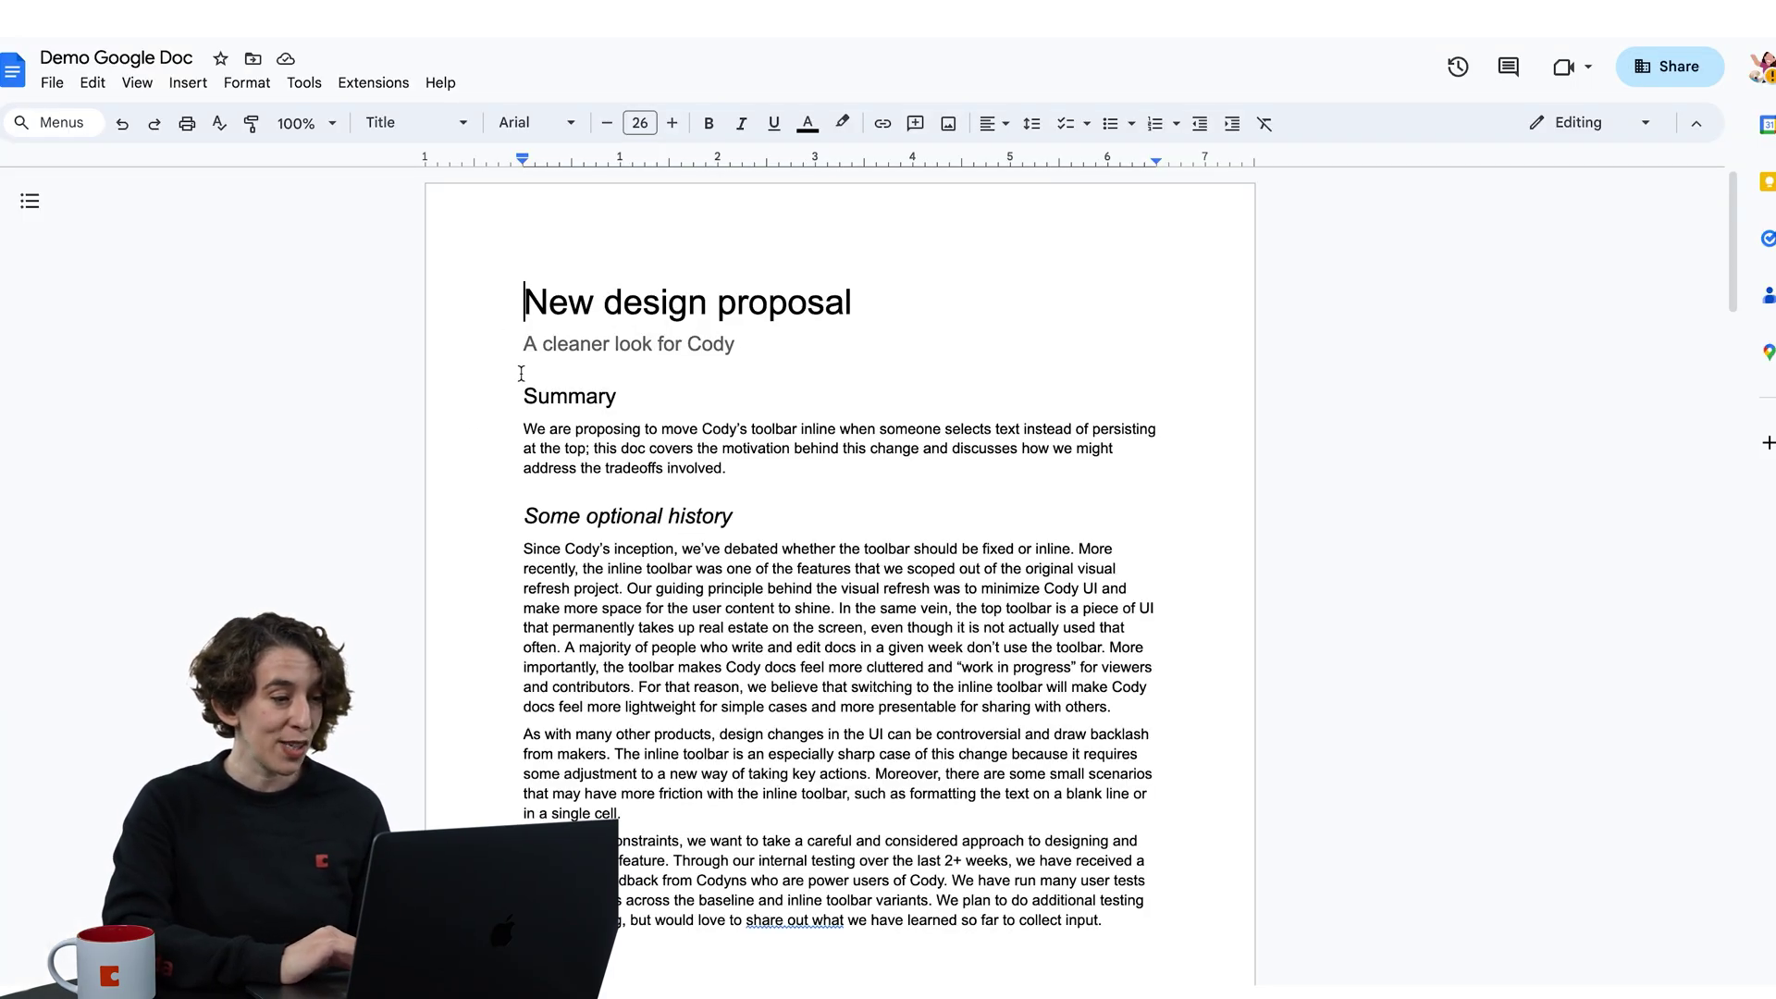
{"action": "left_click_drag", "start_coordinate": [521, 373], "coordinate": [705, 982]}
{"action": "key", "text": "ctrl+c"}
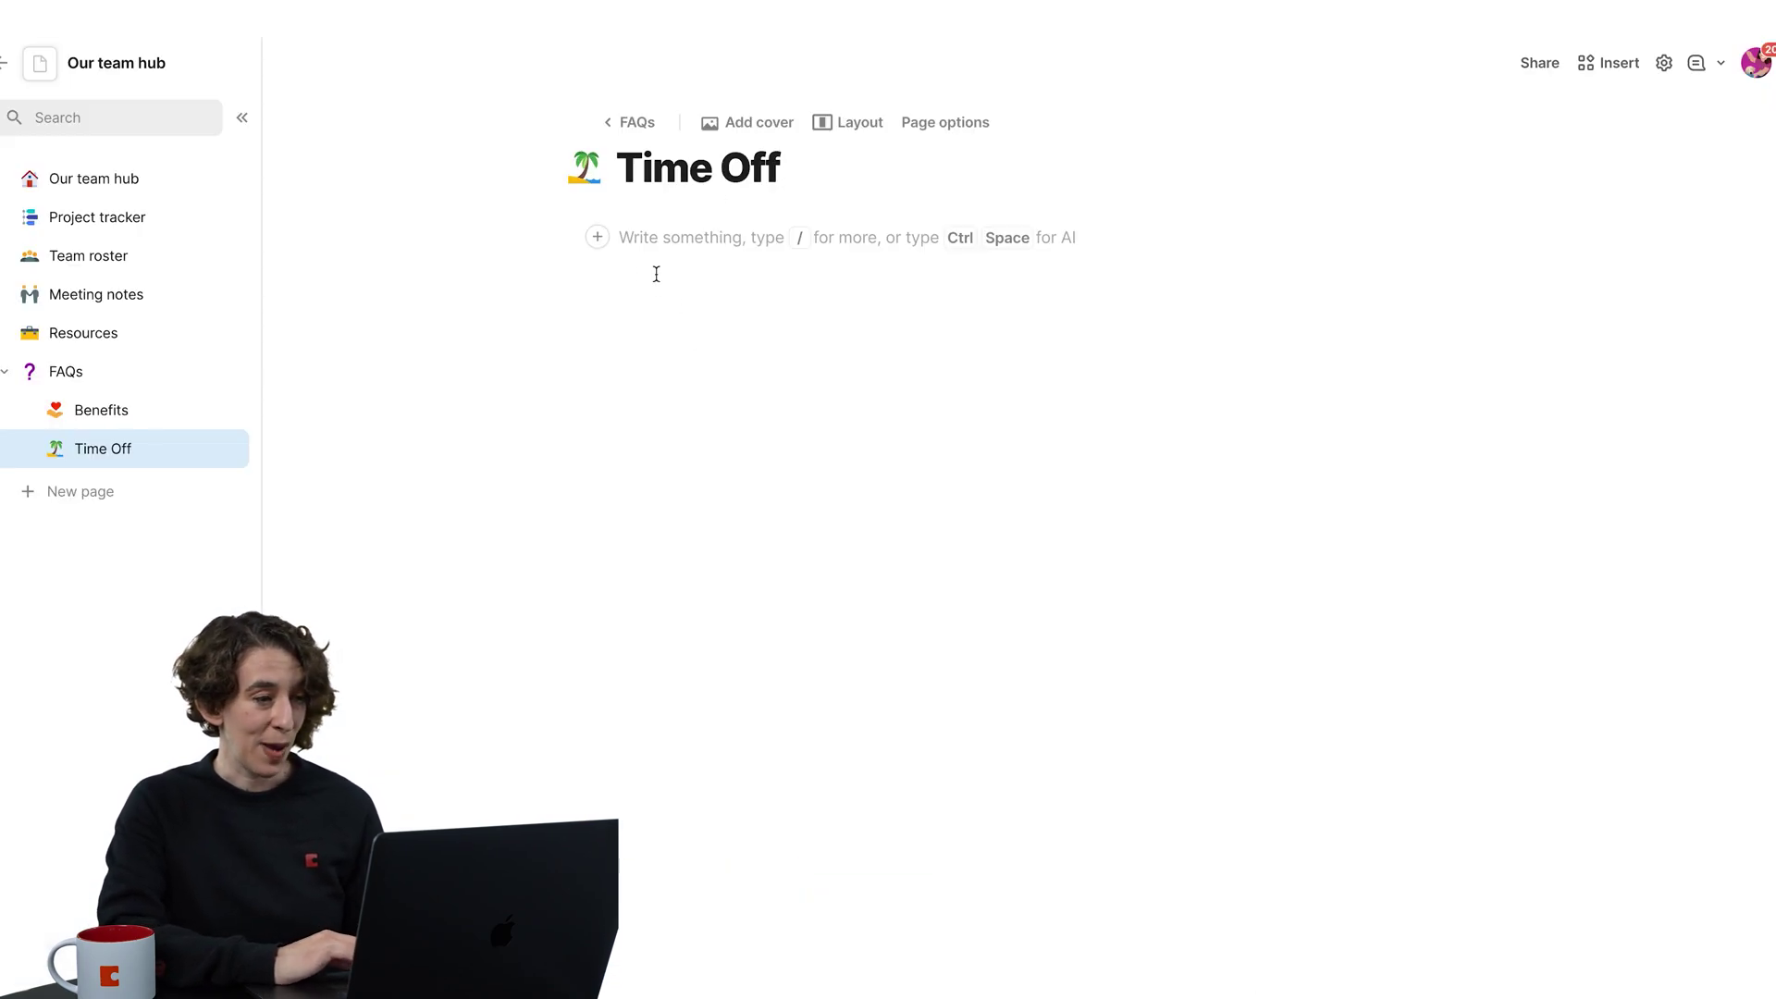
{"action": "left_click", "coordinate": [656, 274]}
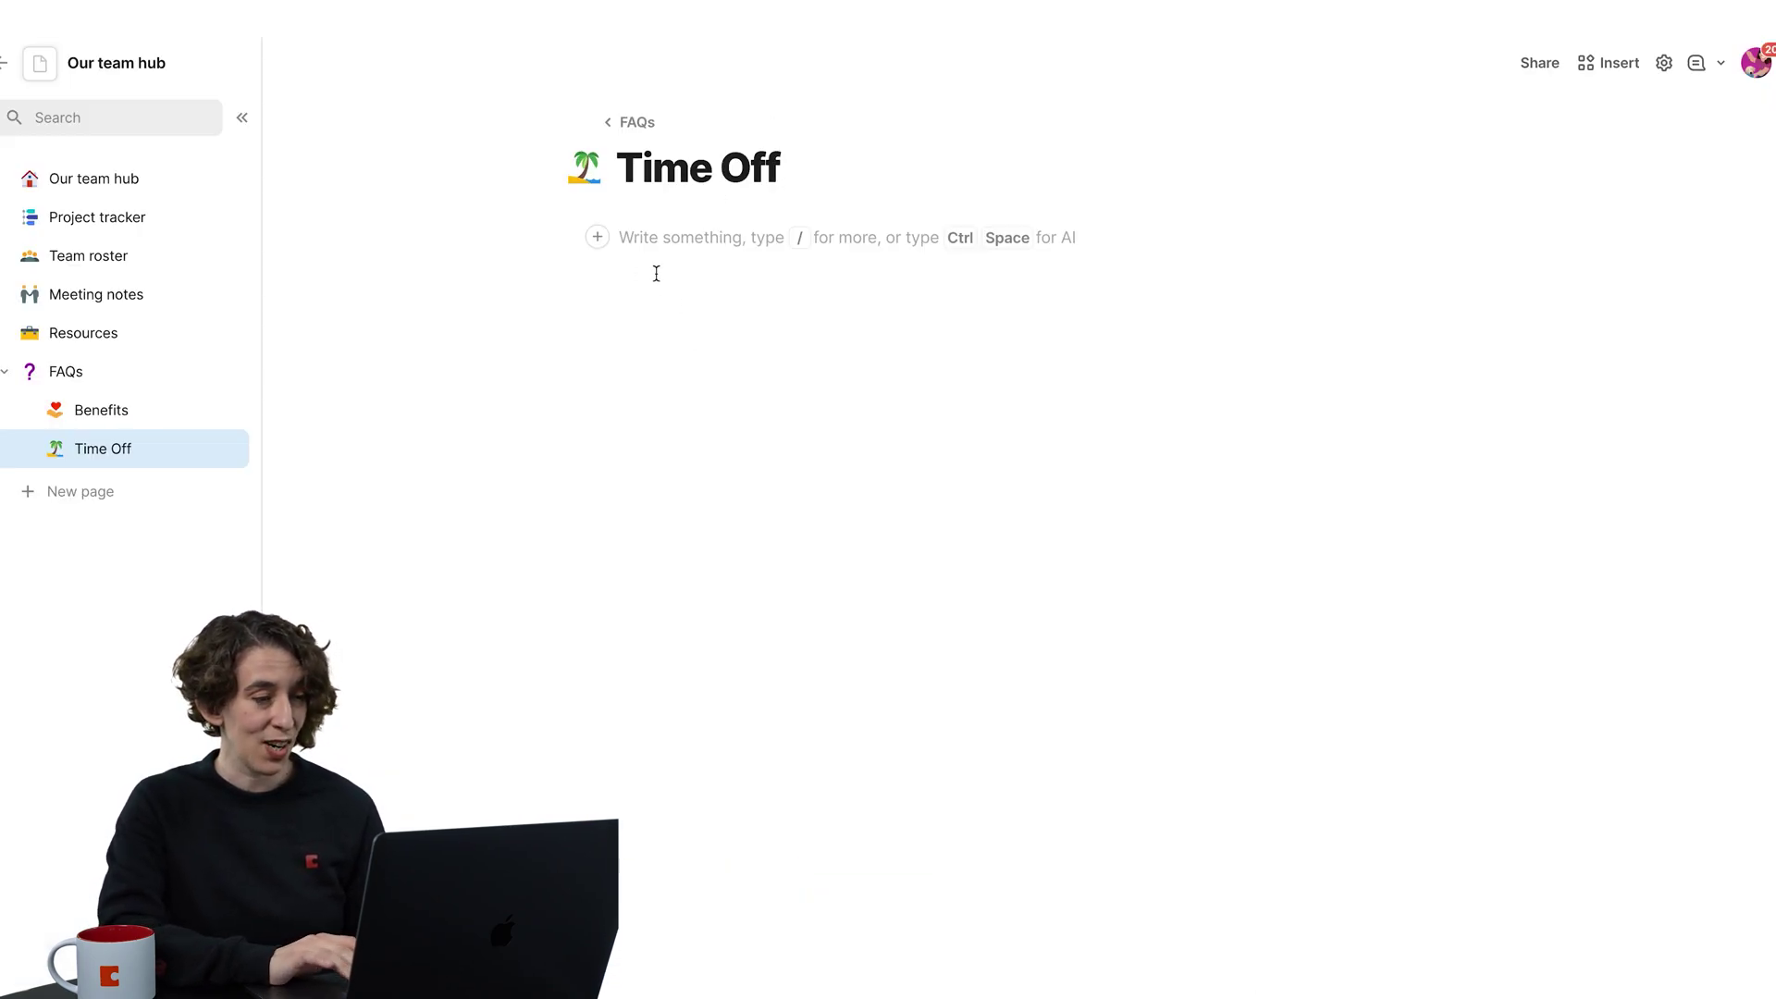
Paste the sample proposal content and make 'Summary' a larger heading.
{"action": "key", "text": "ctrl+v"}
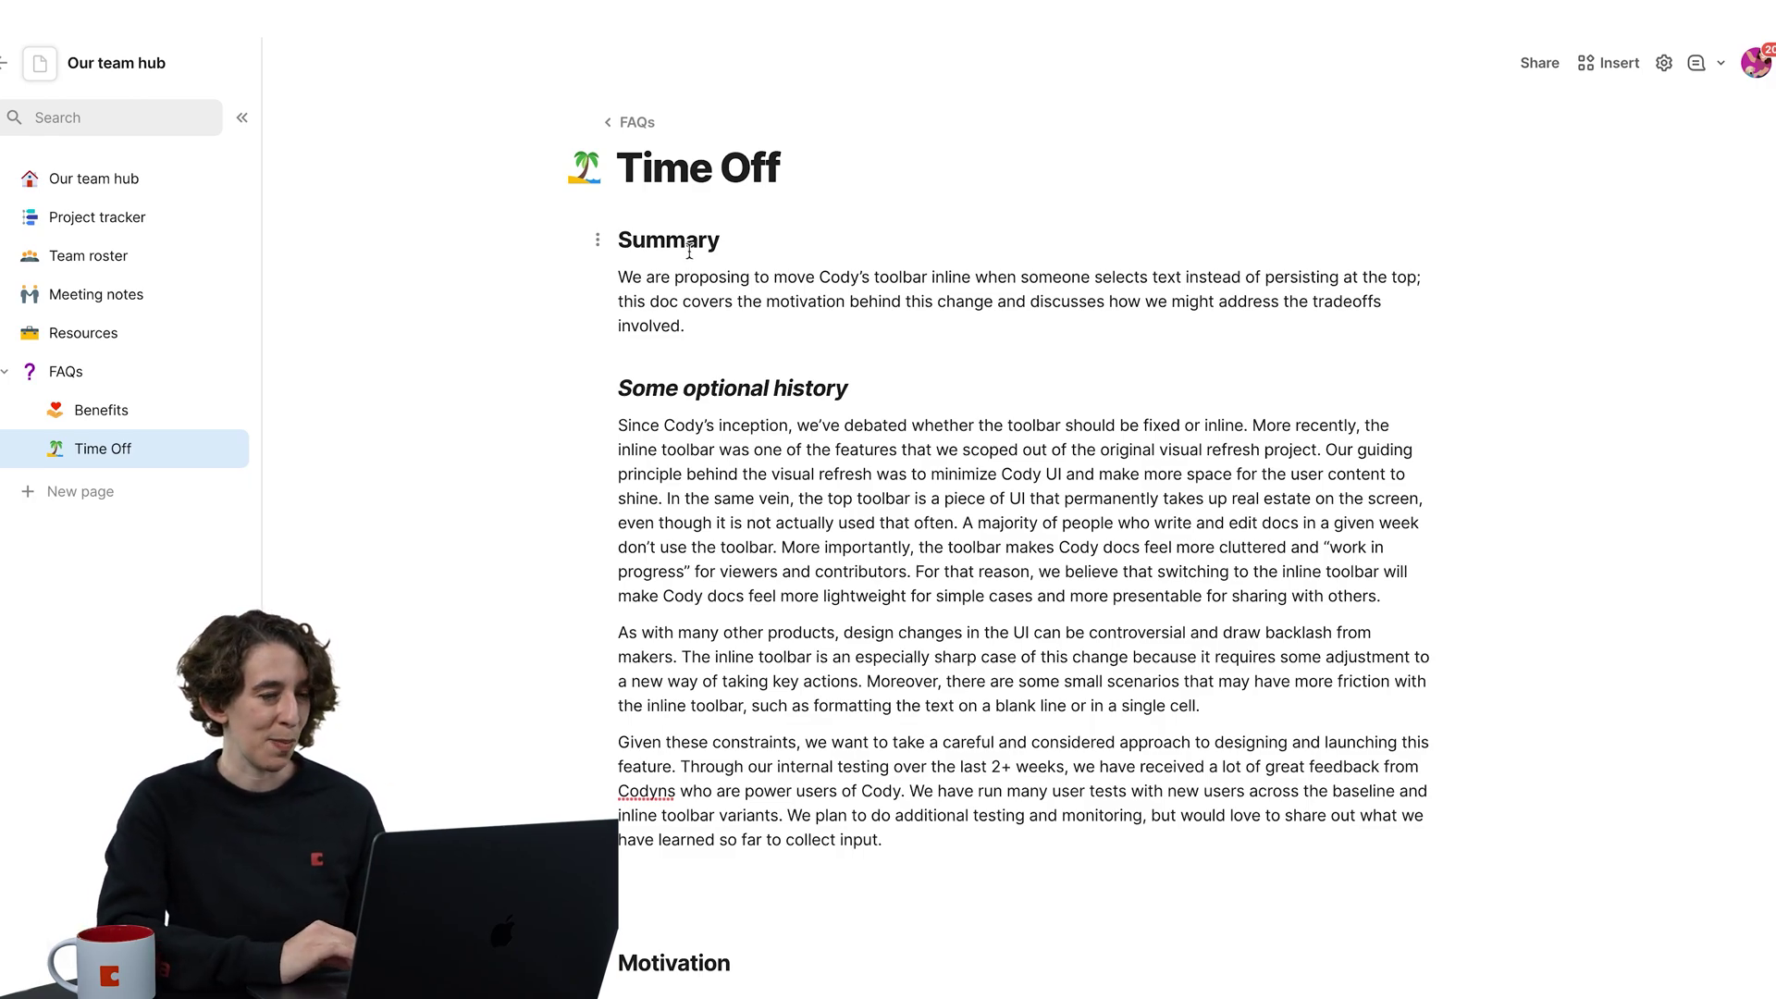
{"action": "double_click", "coordinate": [684, 243]}
{"action": "left_click", "coordinate": [511, 199]}
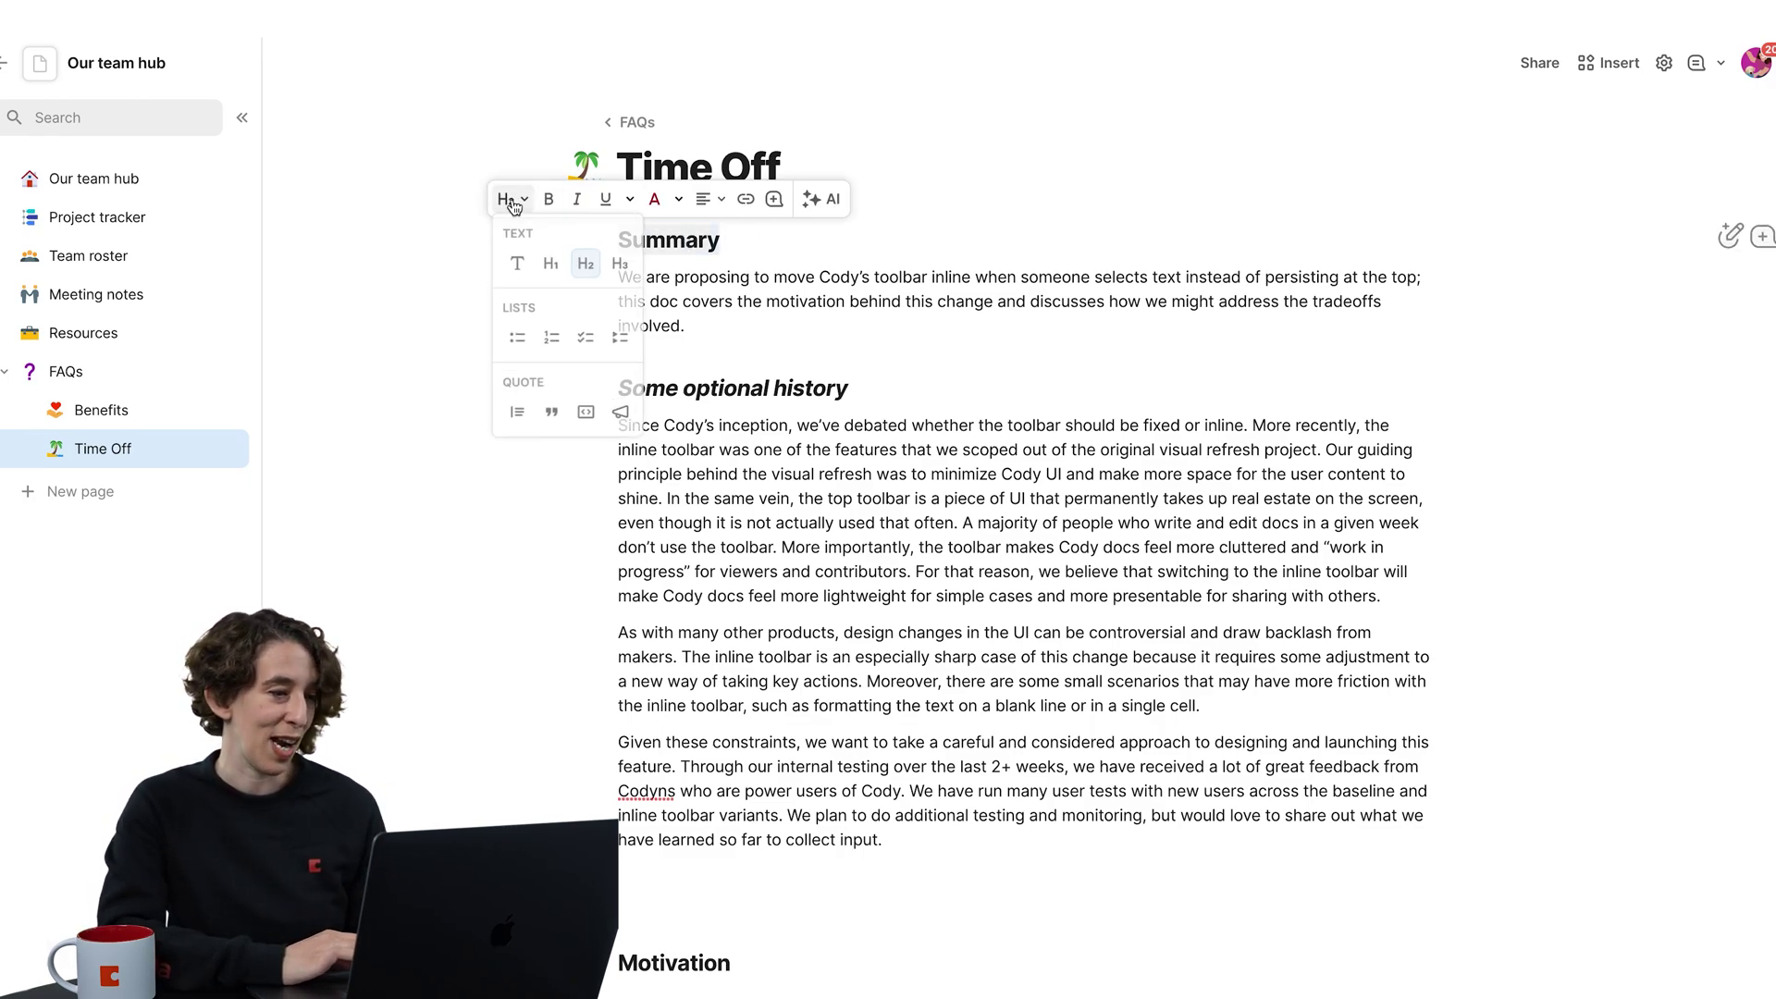
{"action": "left_click", "coordinate": [556, 274]}
{"action": "left_click", "coordinate": [844, 481]}
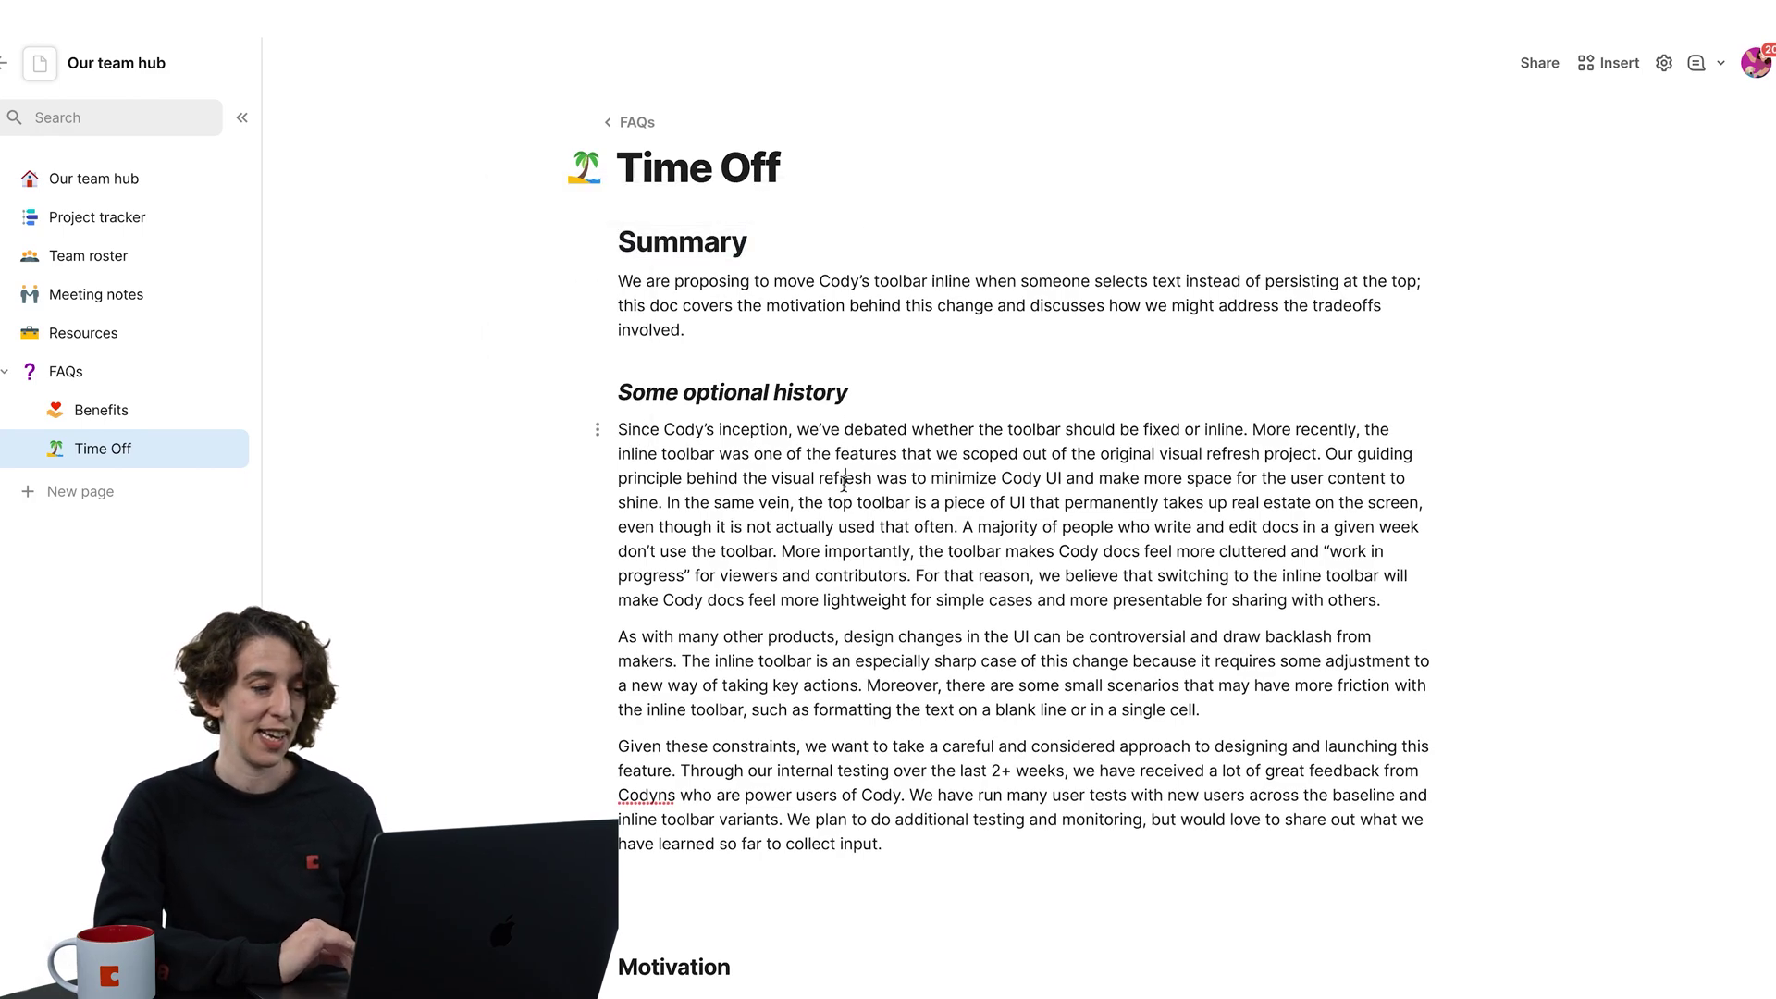
Colour the 'Some optional history' heading green.
{"action": "triple_click", "coordinate": [786, 405]}
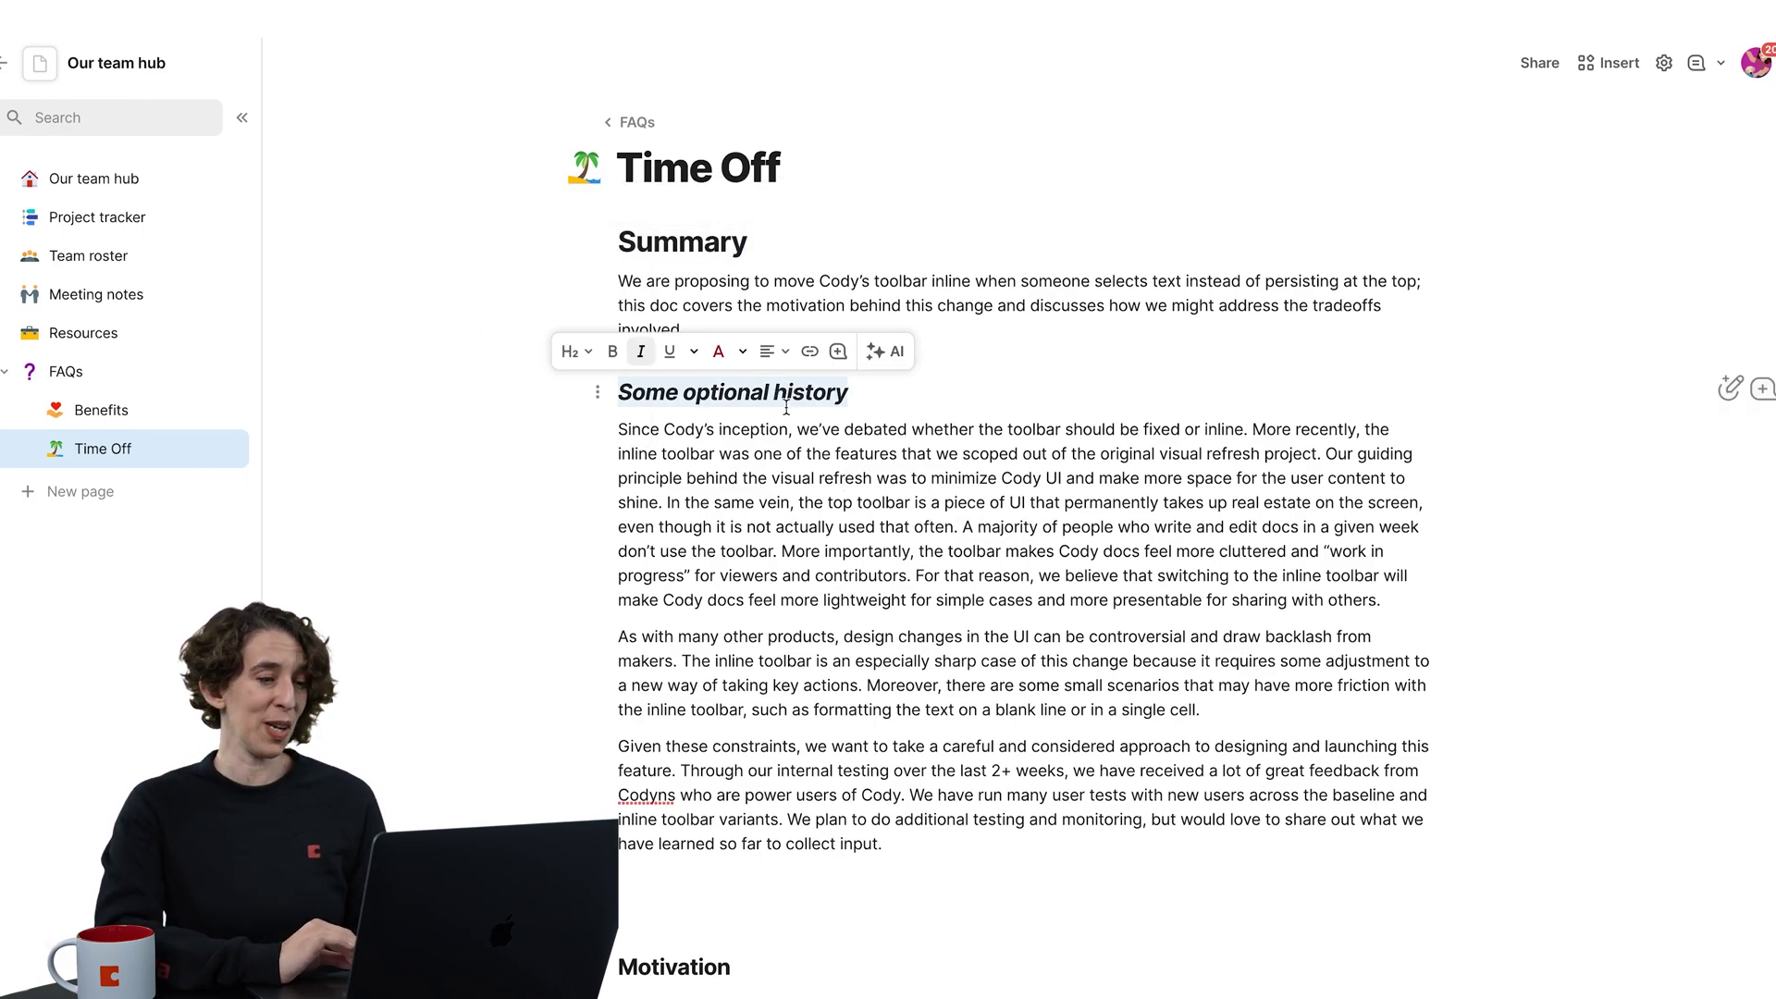
{"action": "left_click", "coordinate": [741, 353]}
{"action": "left_click", "coordinate": [784, 390]}
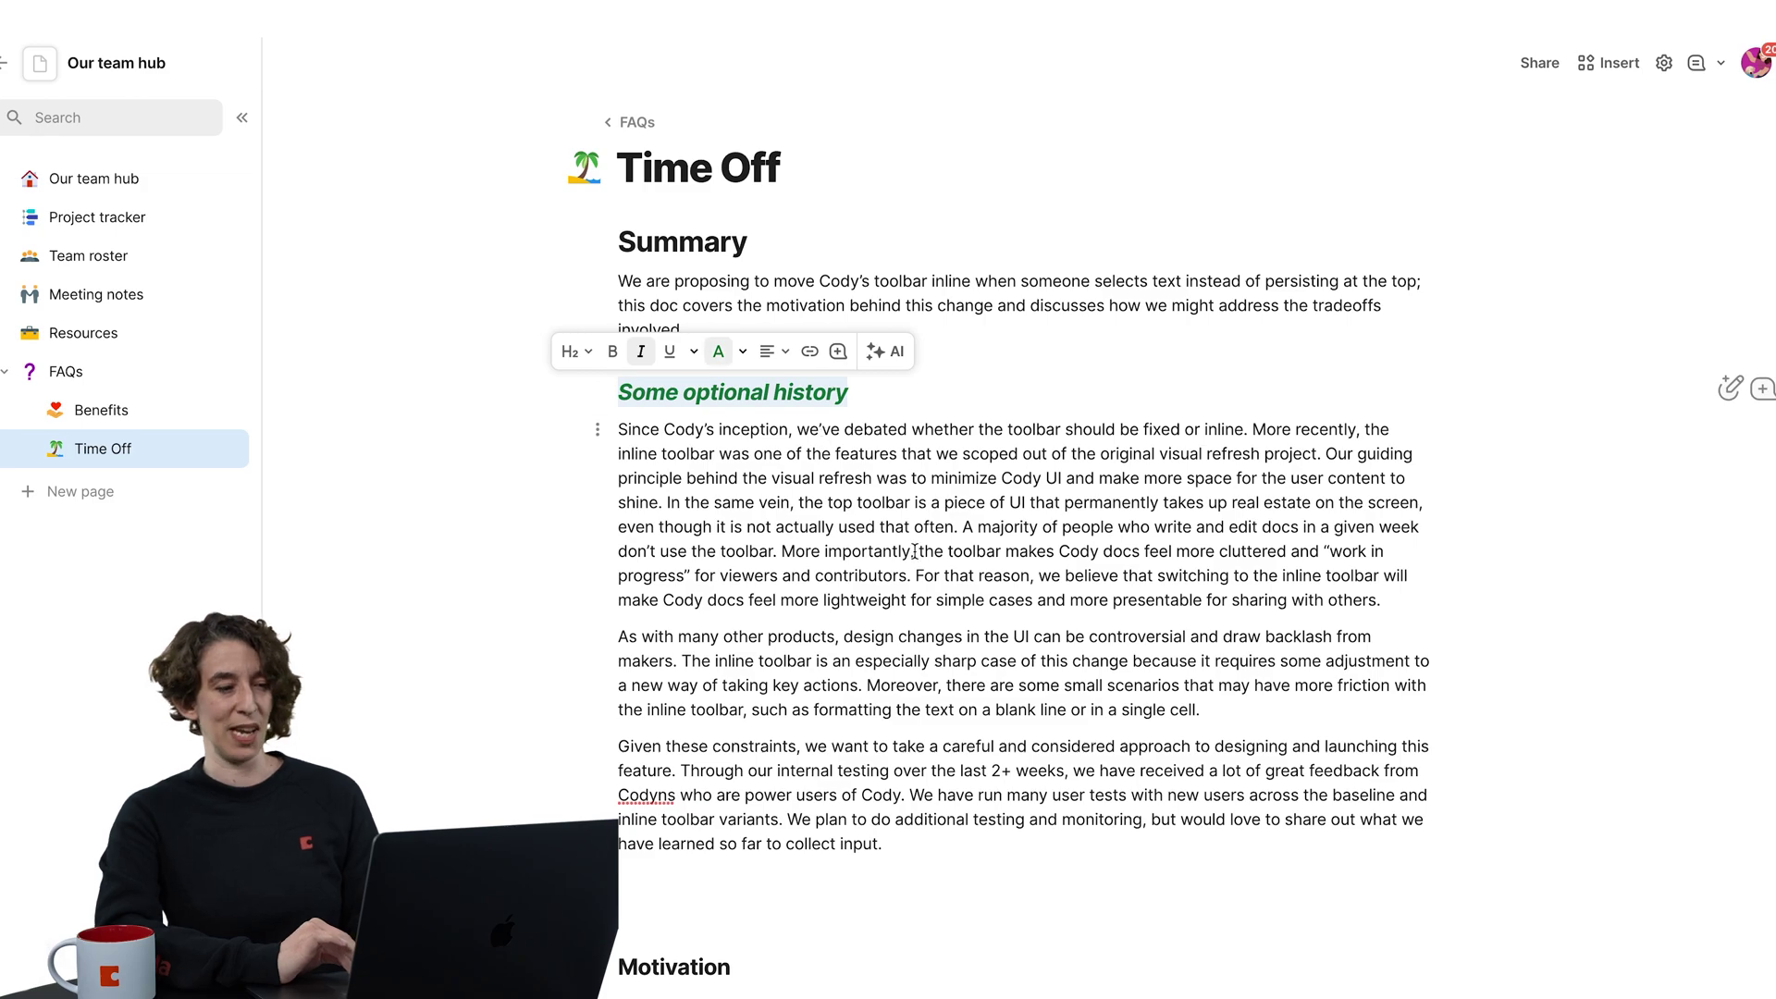
{"action": "left_click", "coordinate": [914, 553]}
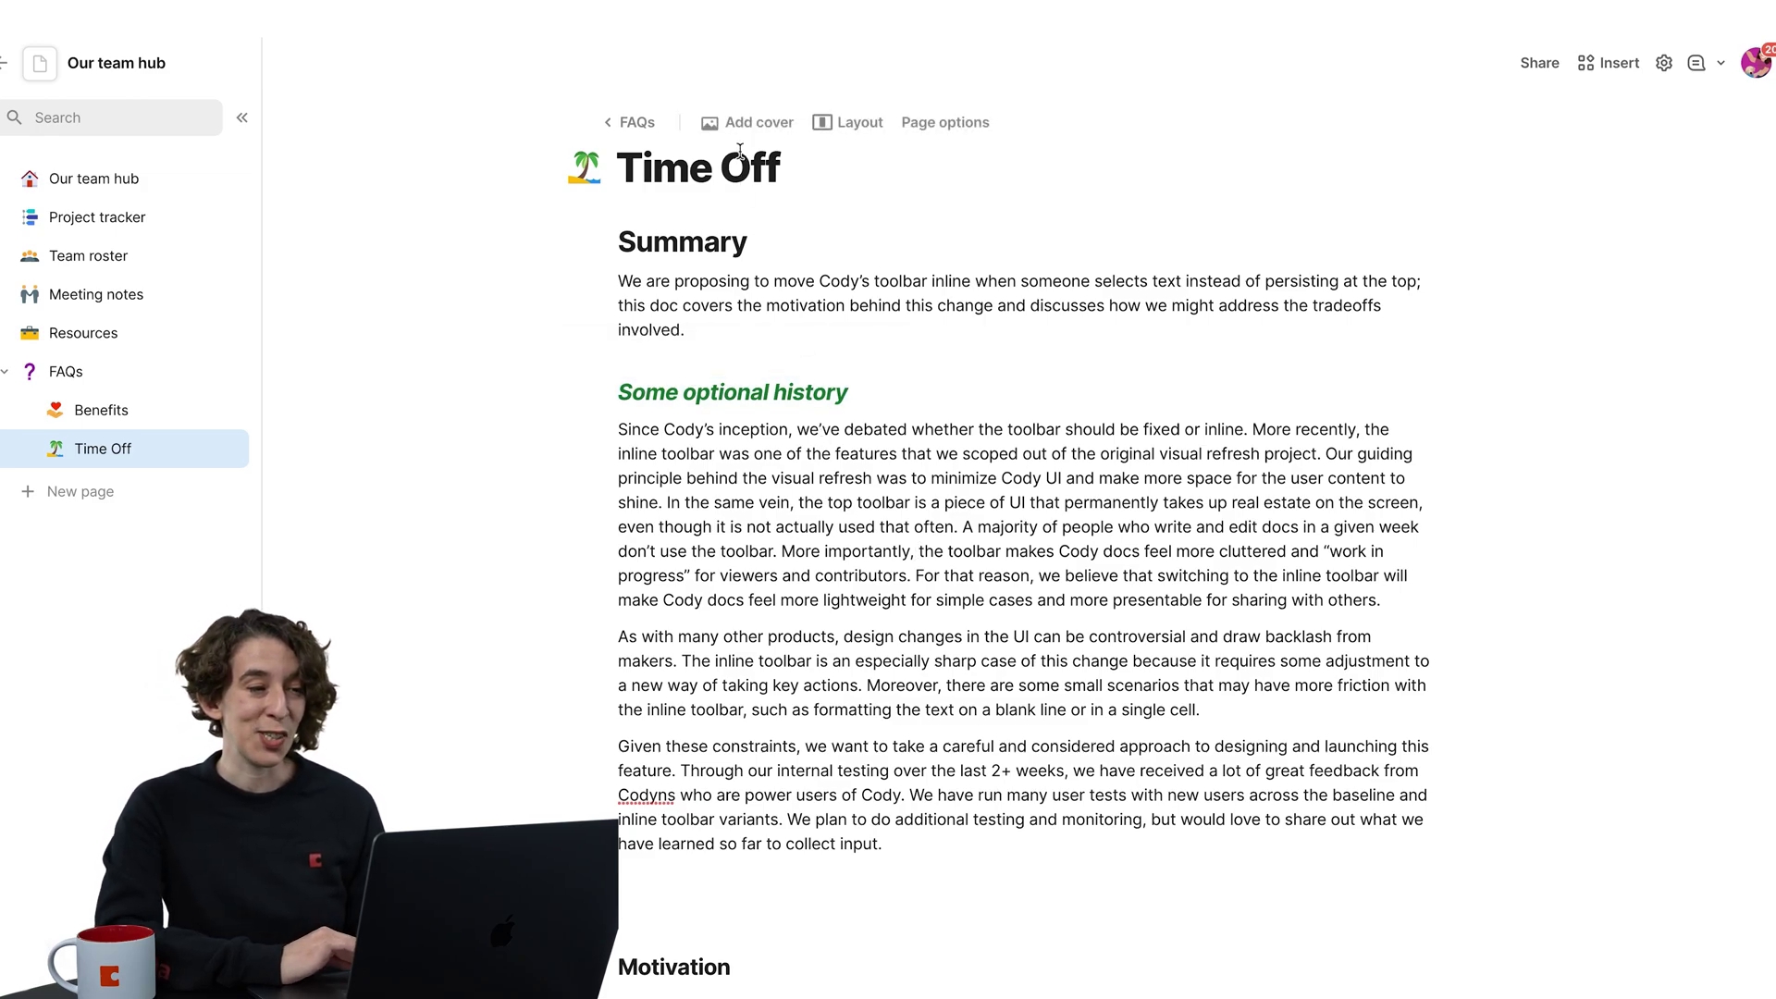
Turn on Outline, Last edited, Authors, Subtitle and Cover photo in the Time Off page options.
{"action": "left_click", "coordinate": [944, 124]}
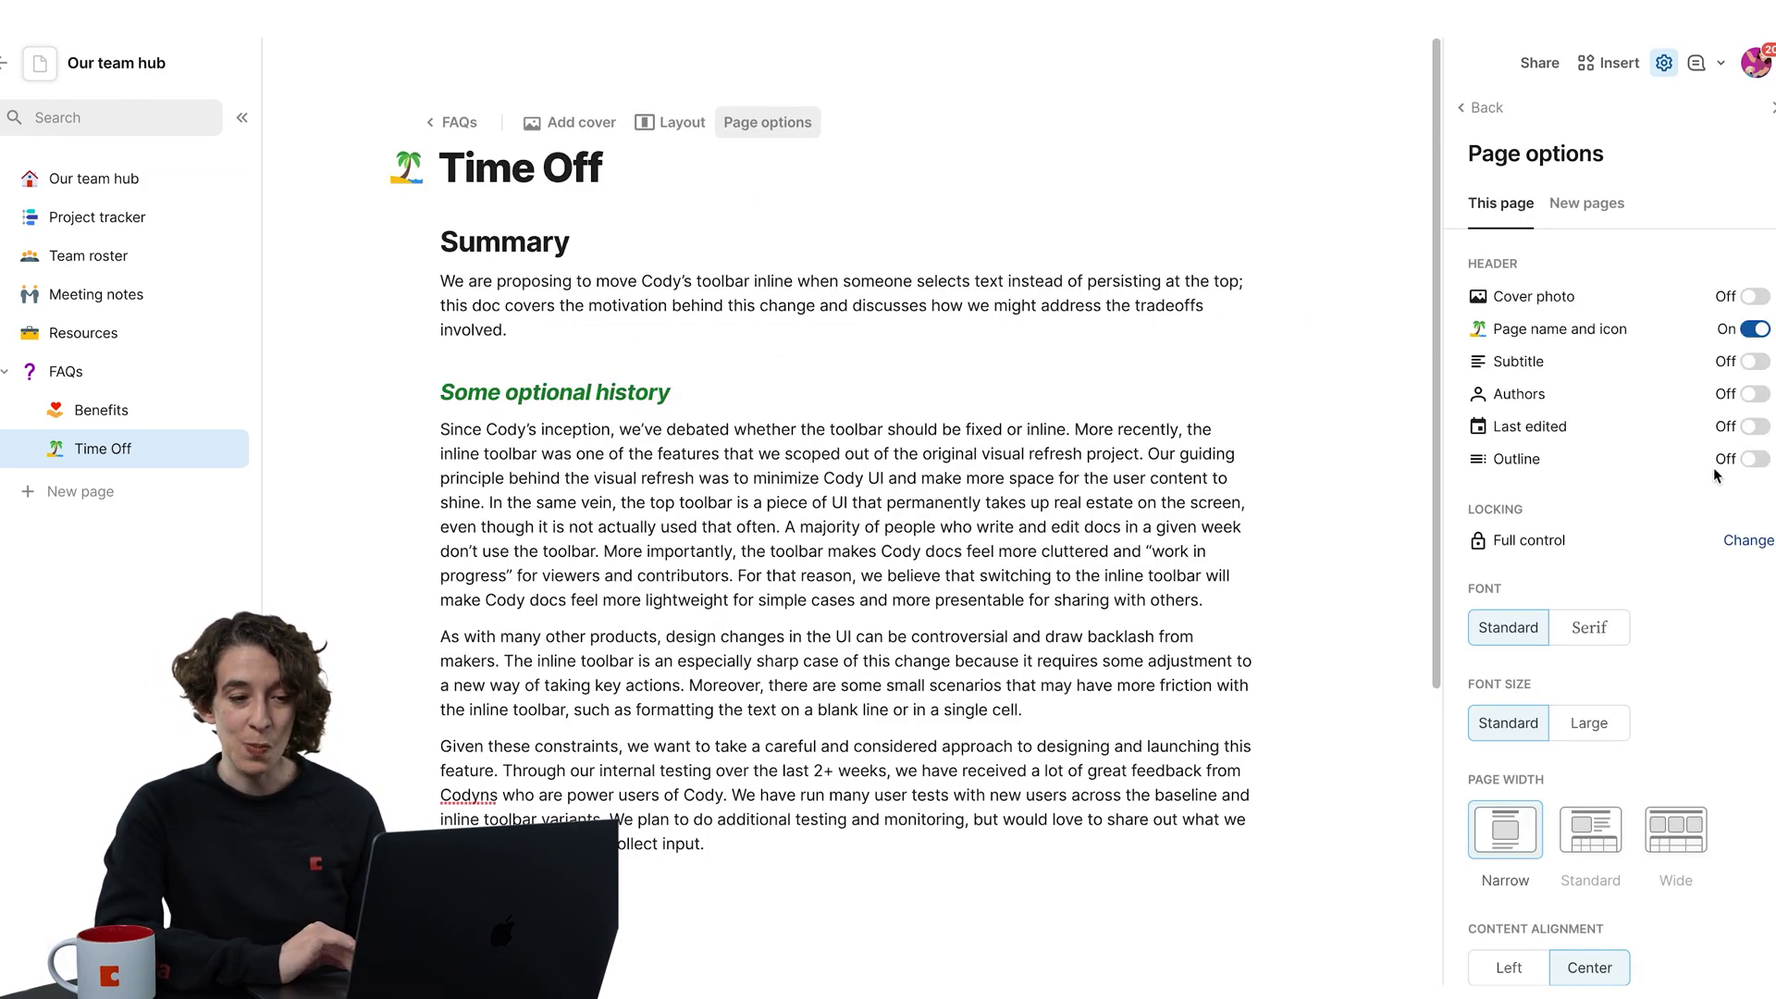
{"action": "left_click", "coordinate": [1754, 460]}
{"action": "left_click", "coordinate": [1748, 427]}
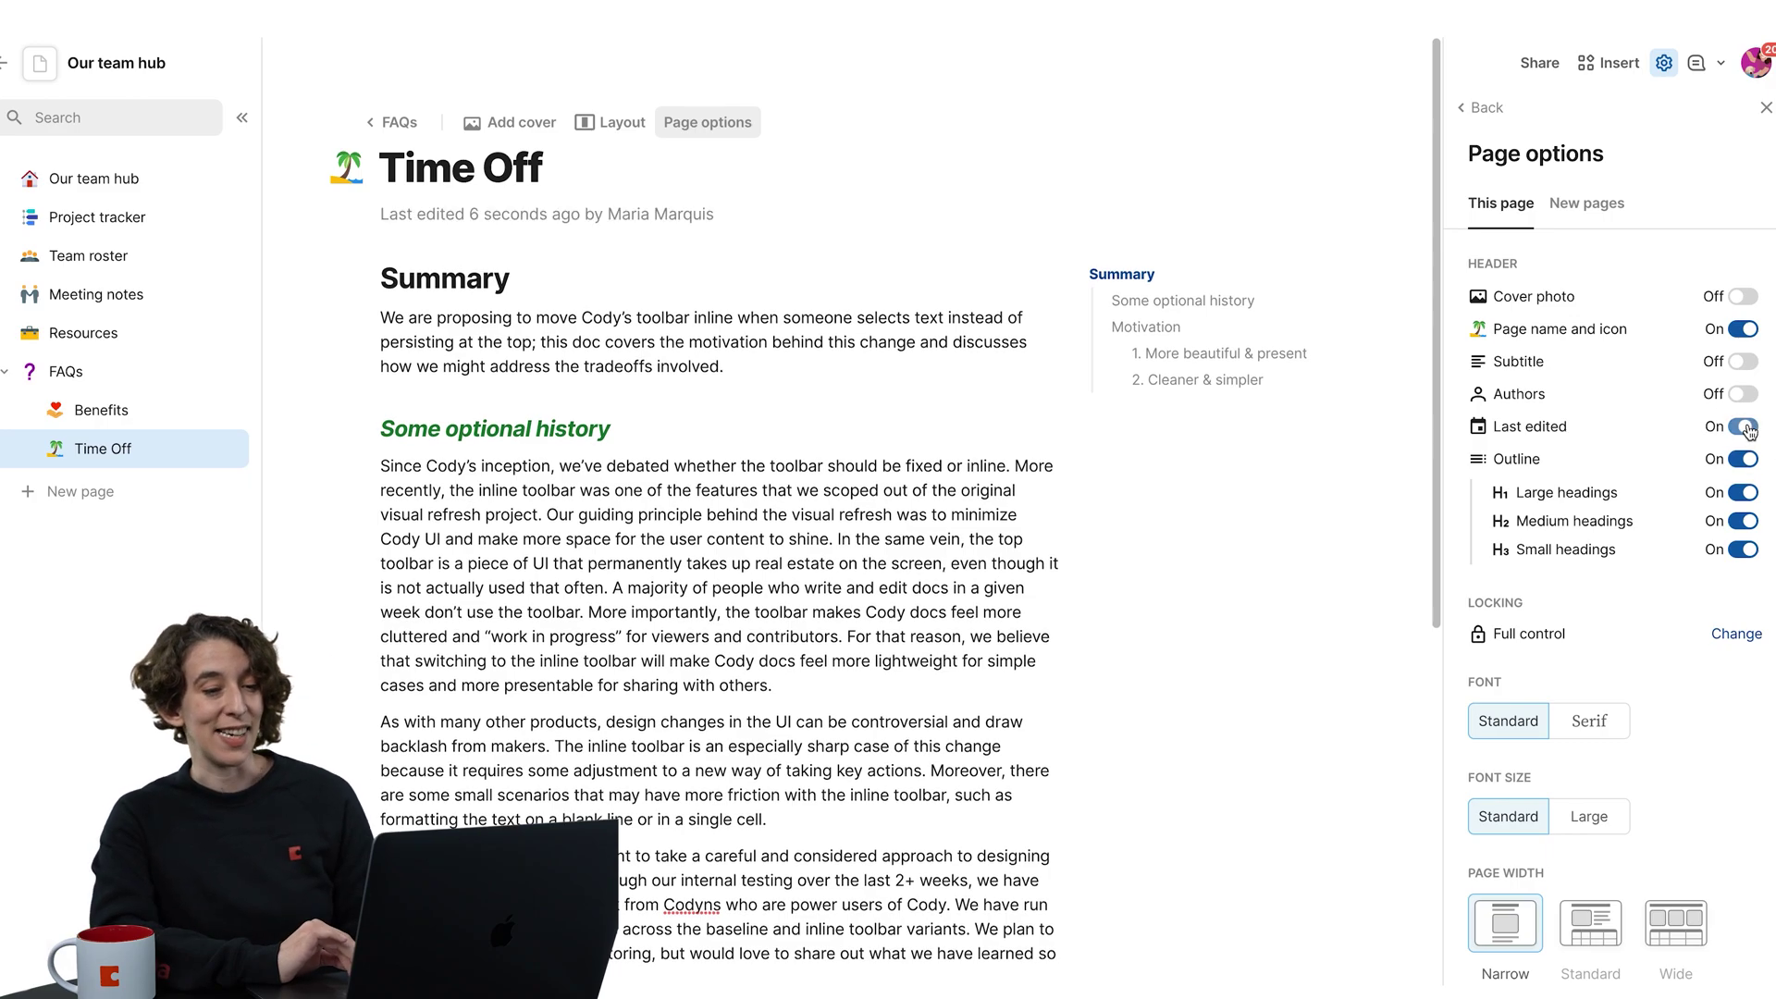
{"action": "left_click", "coordinate": [1745, 395]}
{"action": "left_click", "coordinate": [1744, 363]}
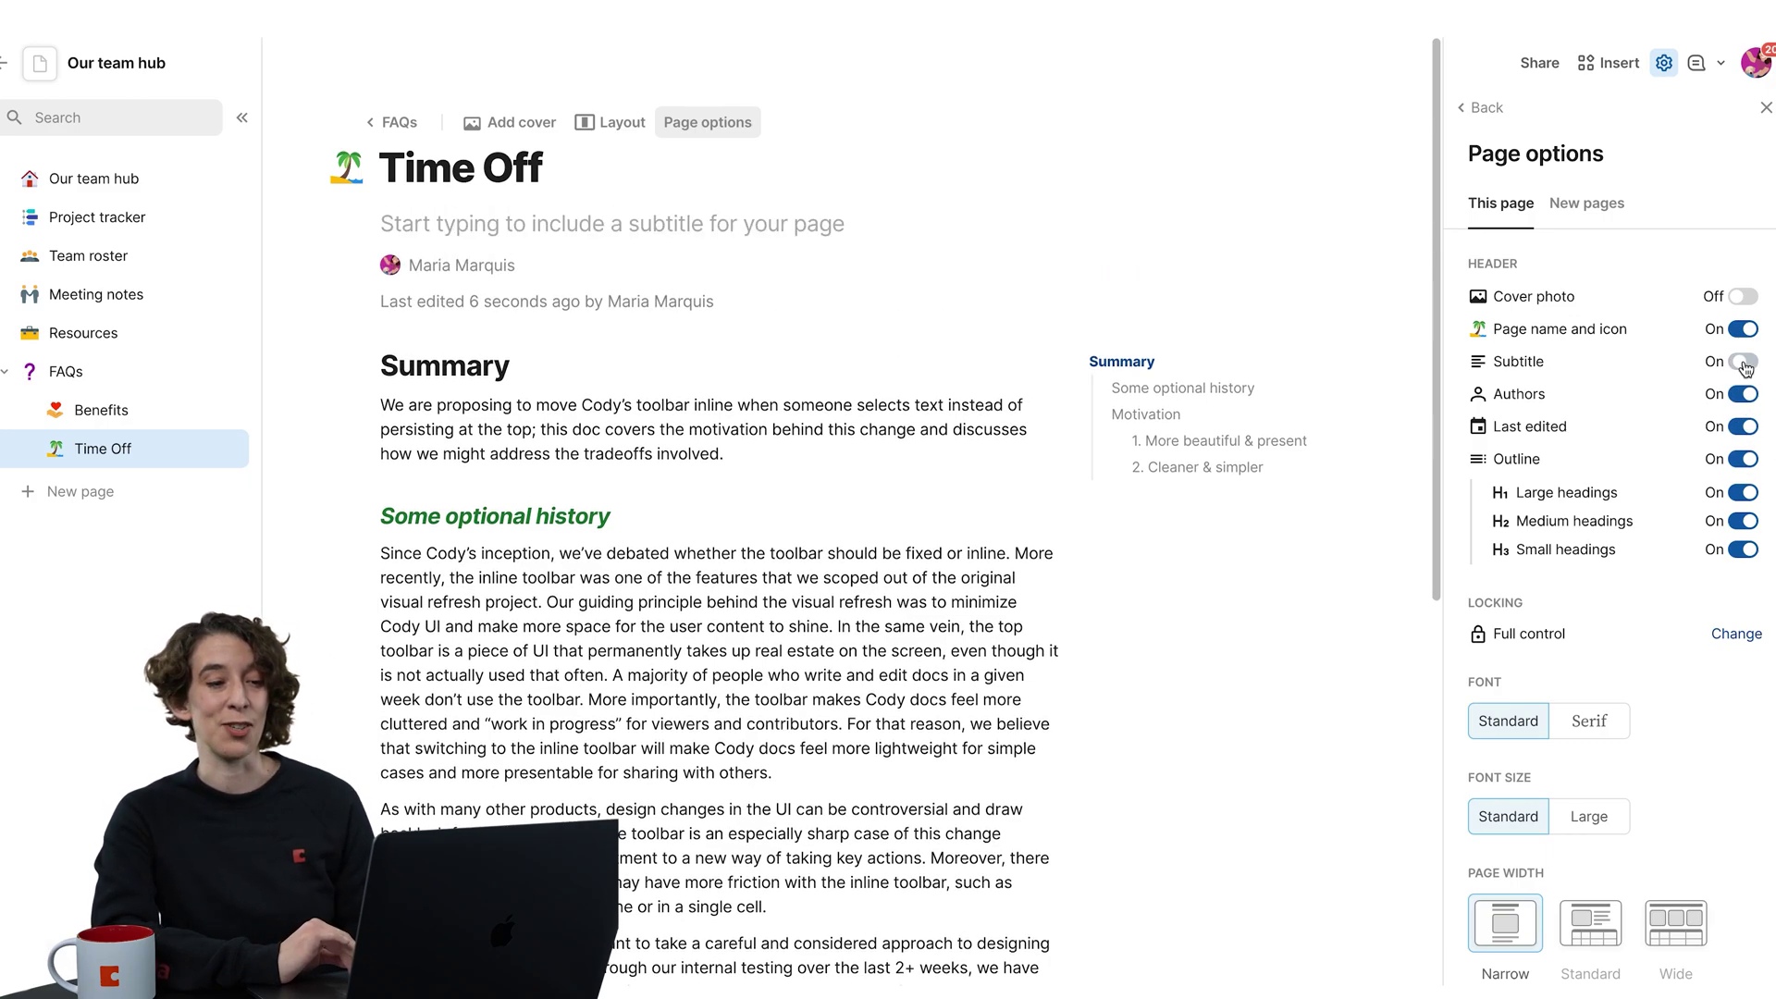
{"action": "left_click", "coordinate": [1743, 295]}
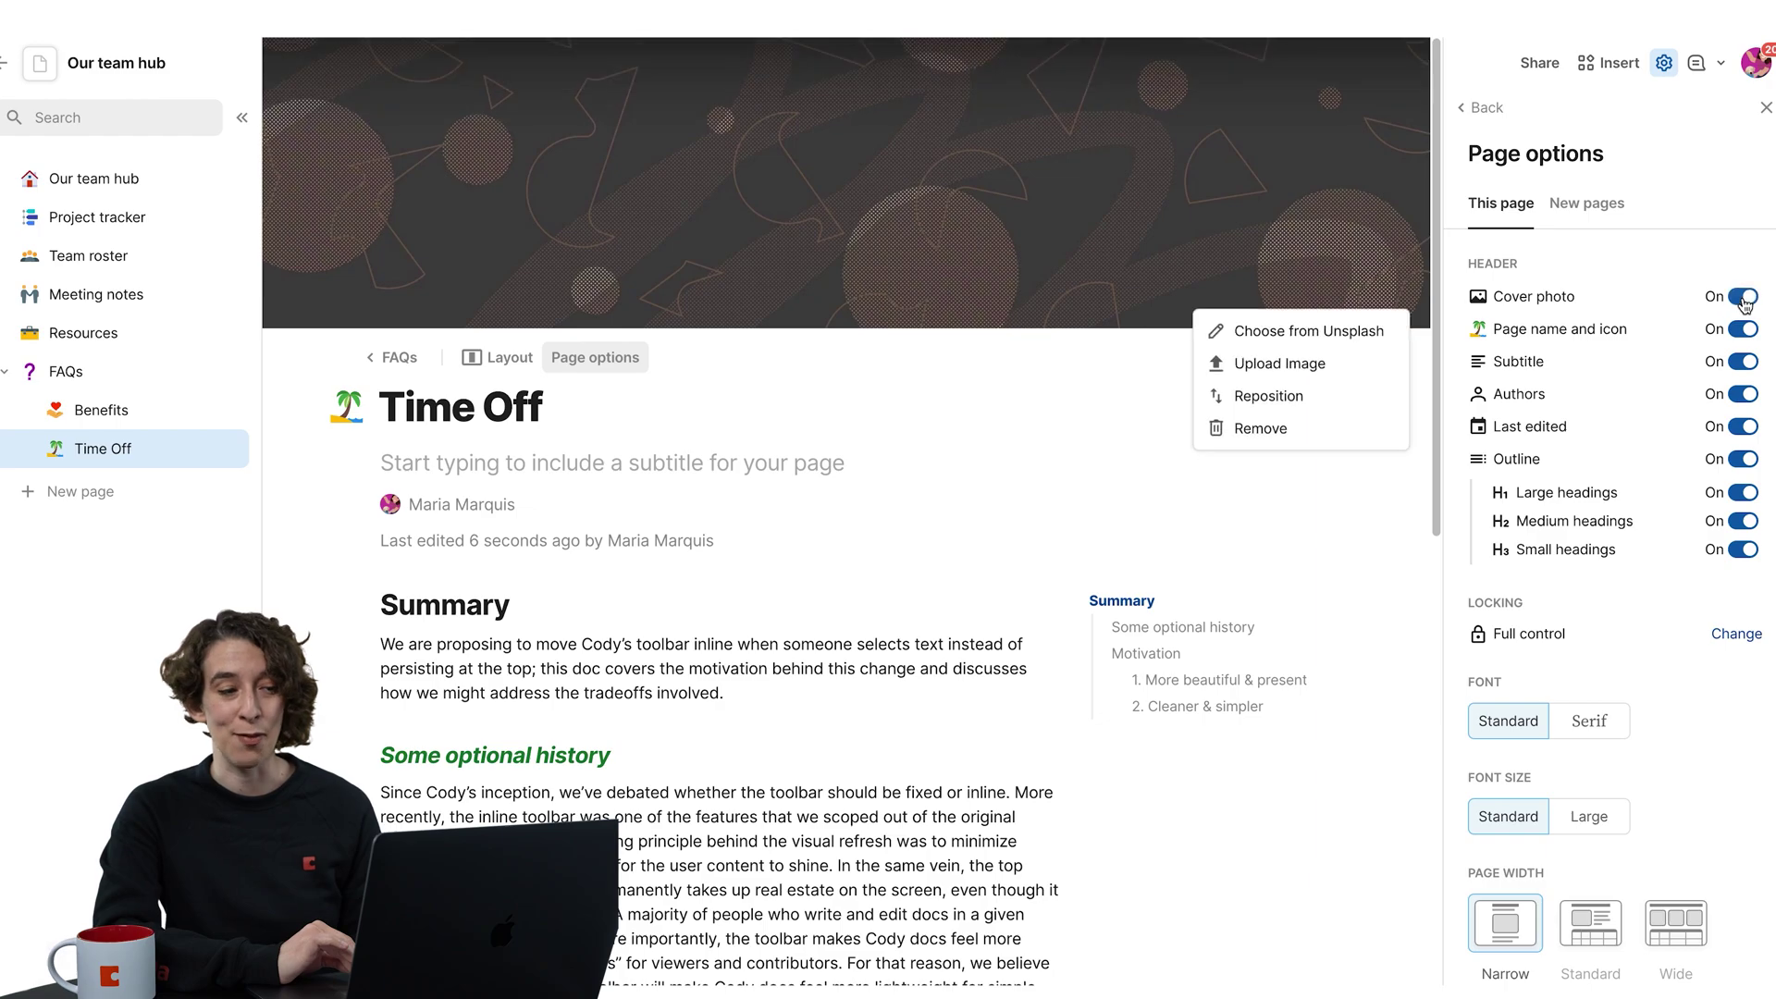
{"action": "left_click", "coordinate": [1765, 107]}
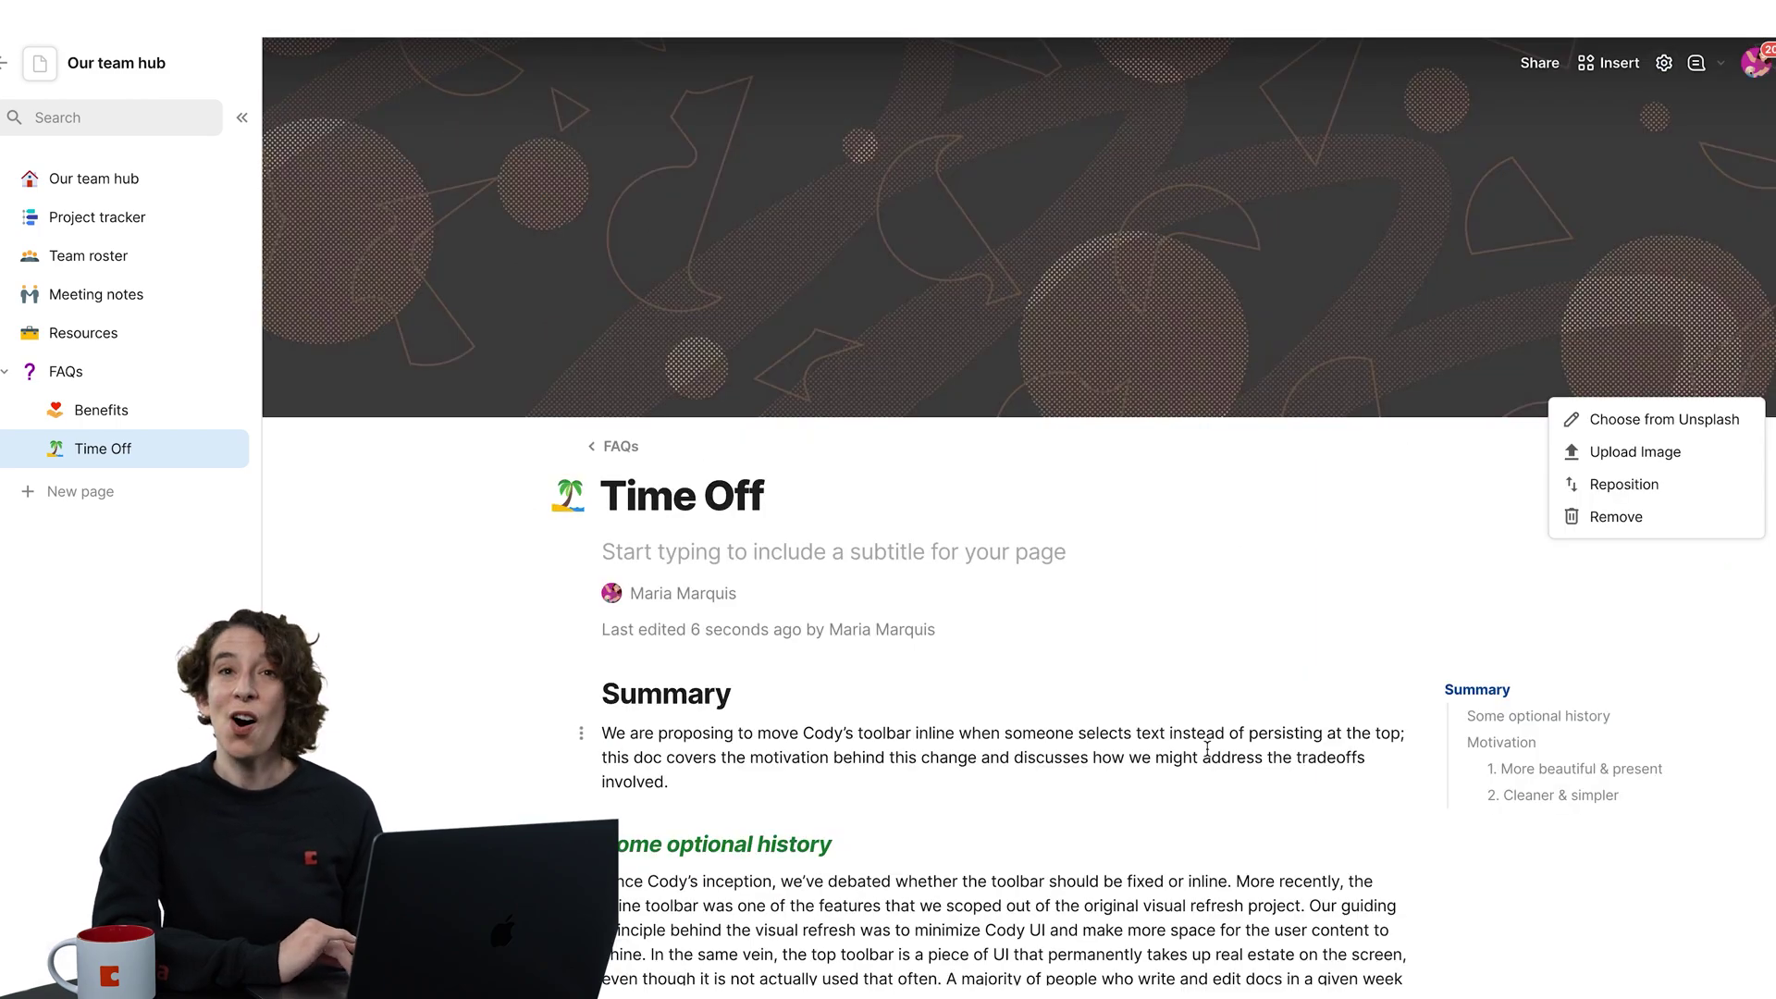
{"action": "scroll", "coordinate": [1207, 747], "scroll_direction": "down", "scroll_amount": 2}
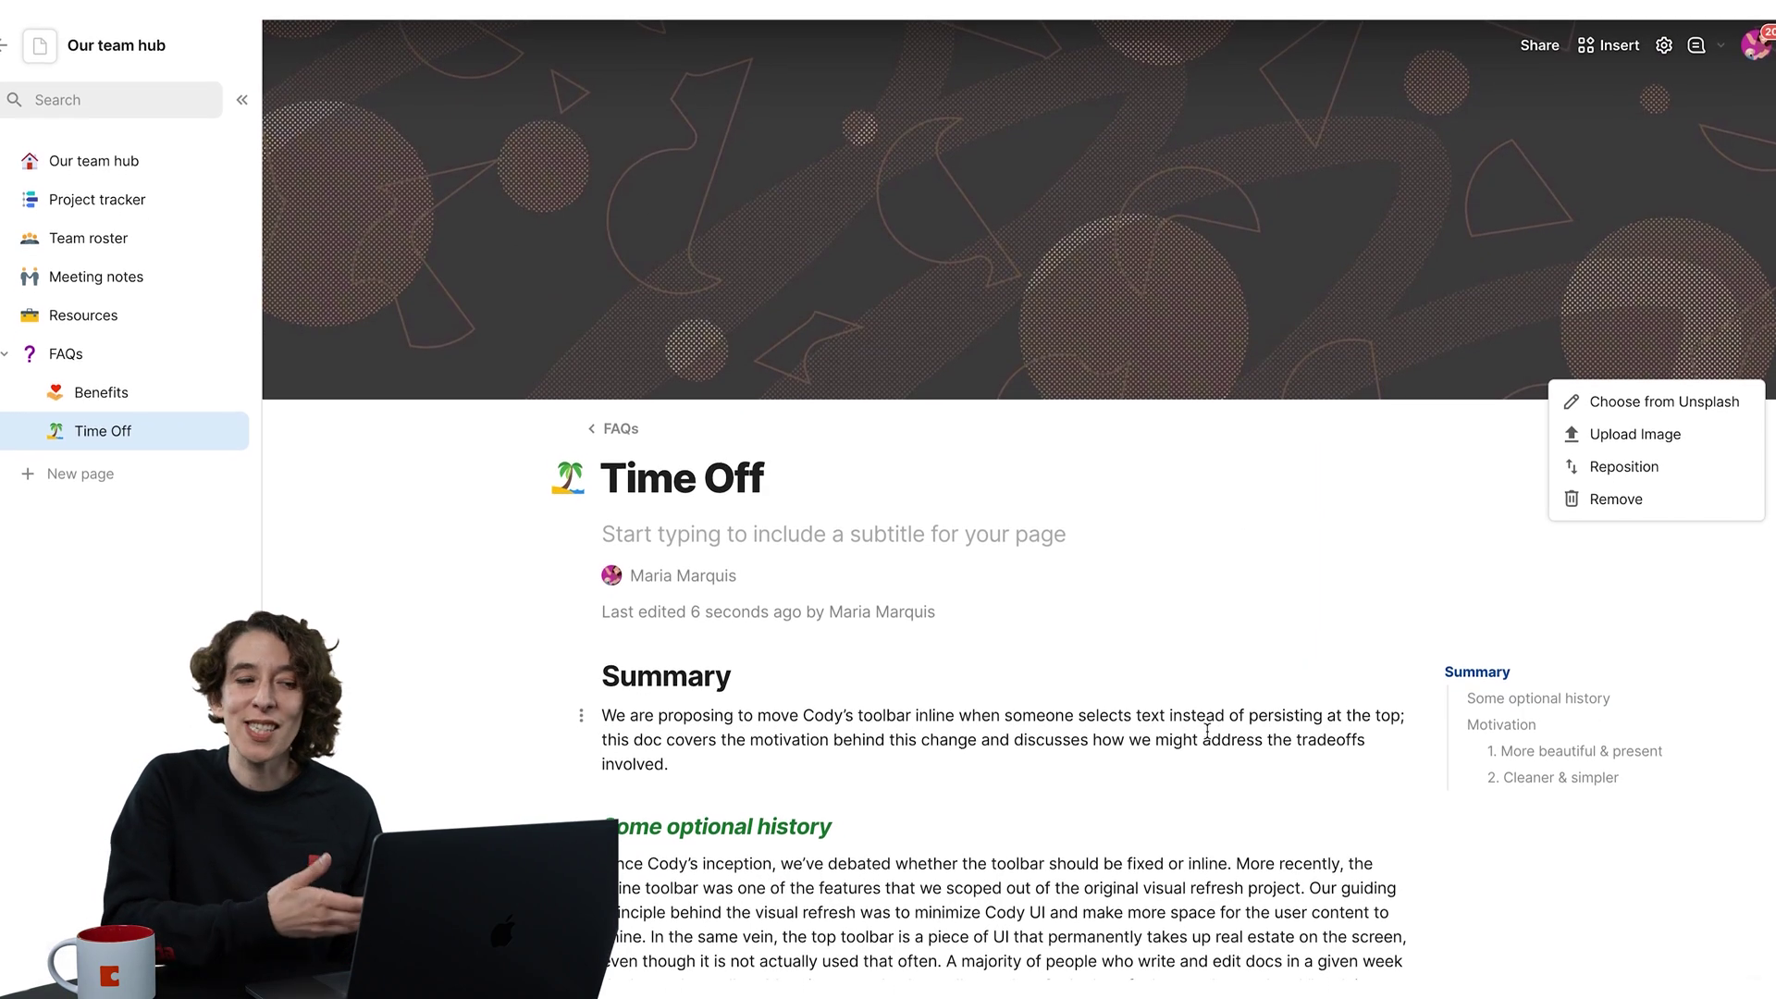
Insert the Unsplash team-at-sunset photo below the Summary paragraph via /image.
{"action": "scroll", "coordinate": [774, 736], "scroll_direction": "down", "scroll_amount": 3}
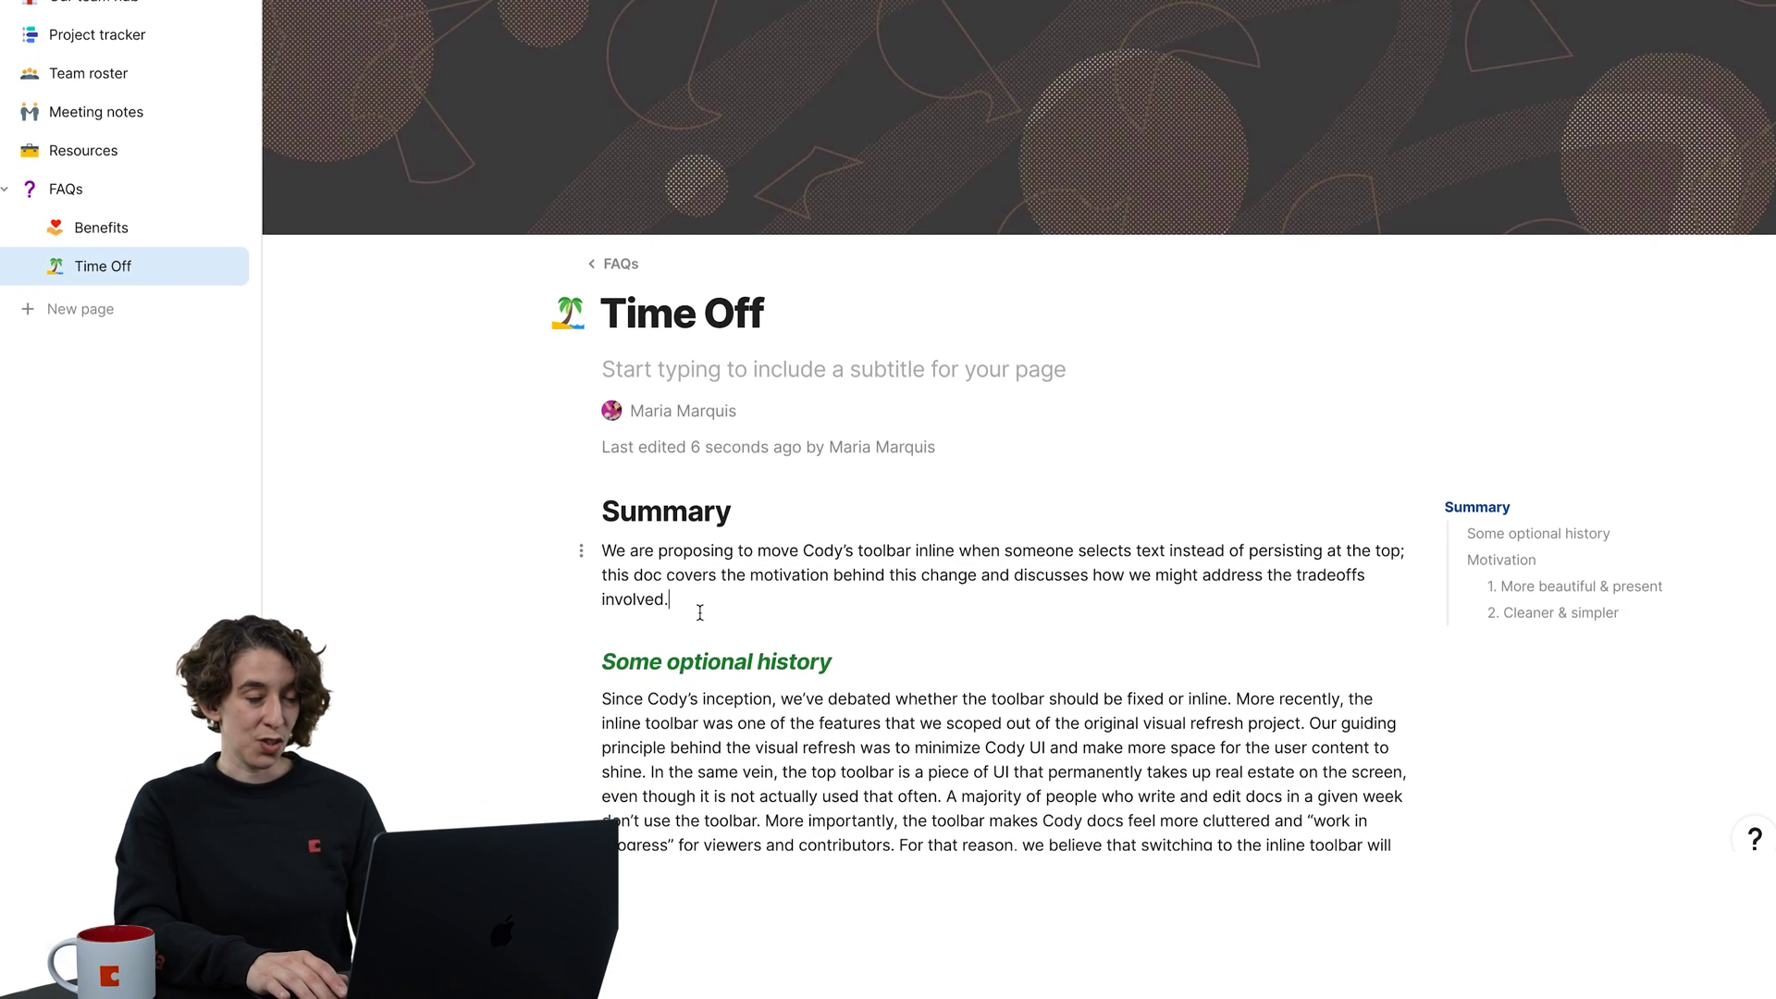
{"action": "type", "text": "/imag"}
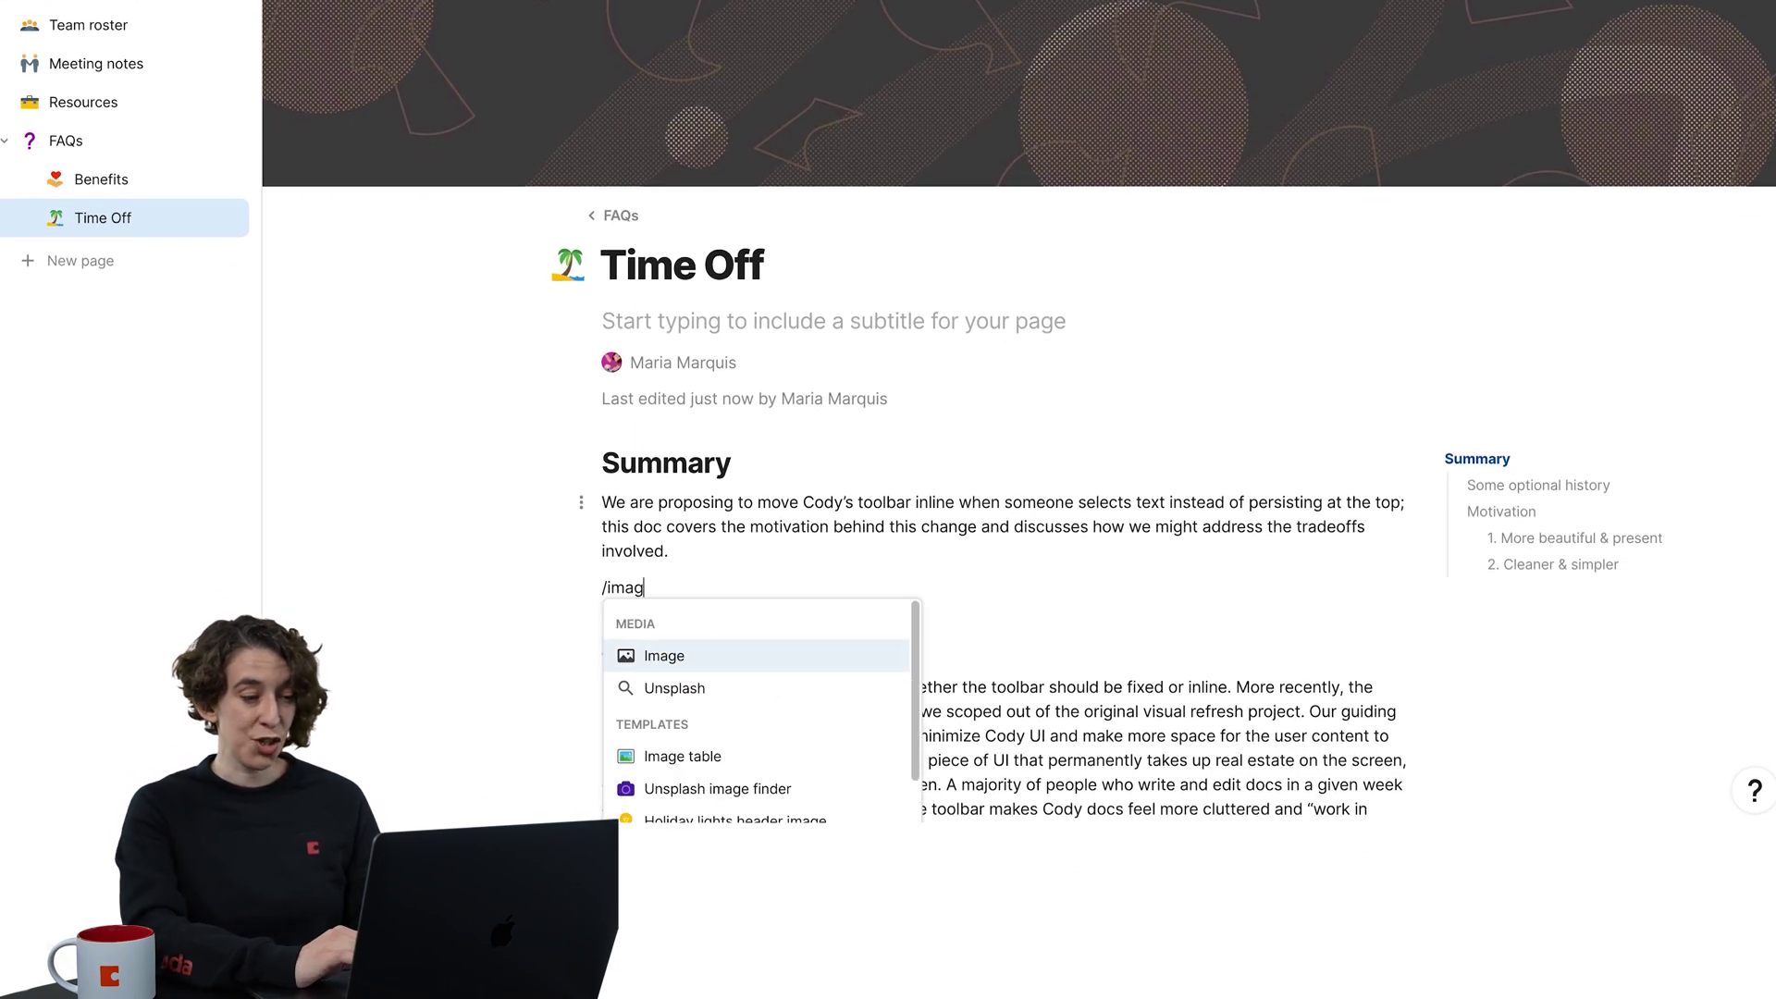
{"action": "left_click", "coordinate": [674, 694]}
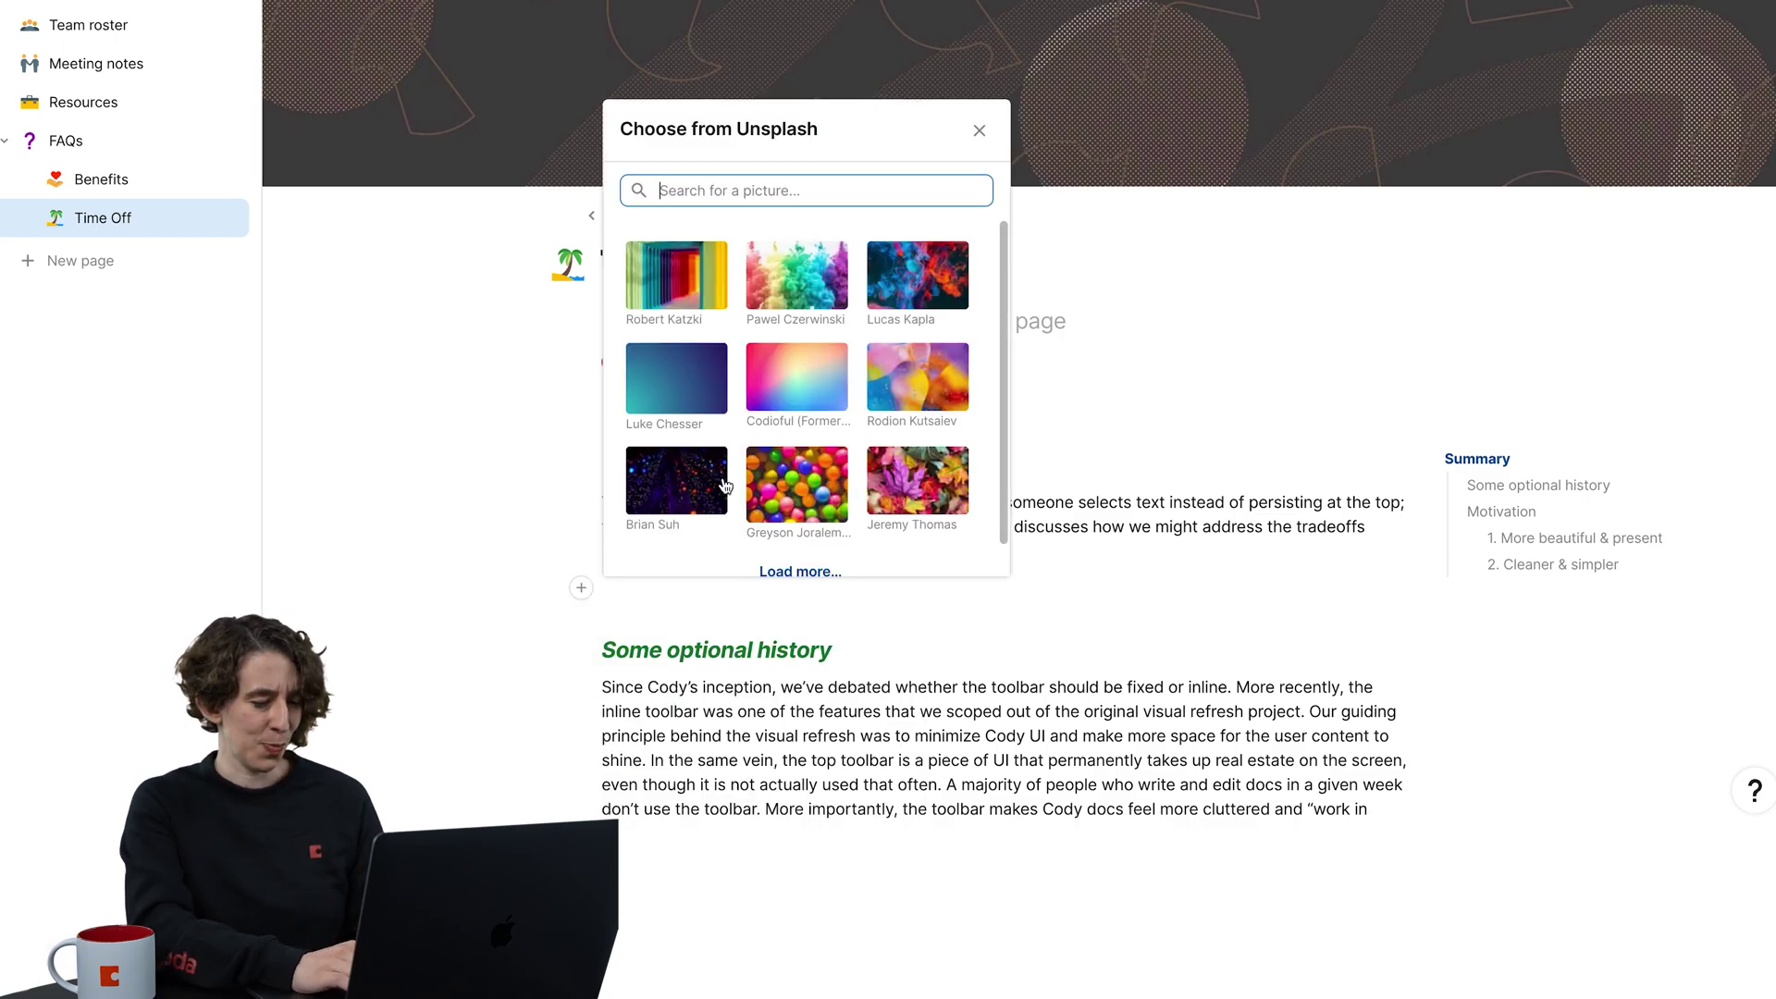
{"action": "type", "text": "team"}
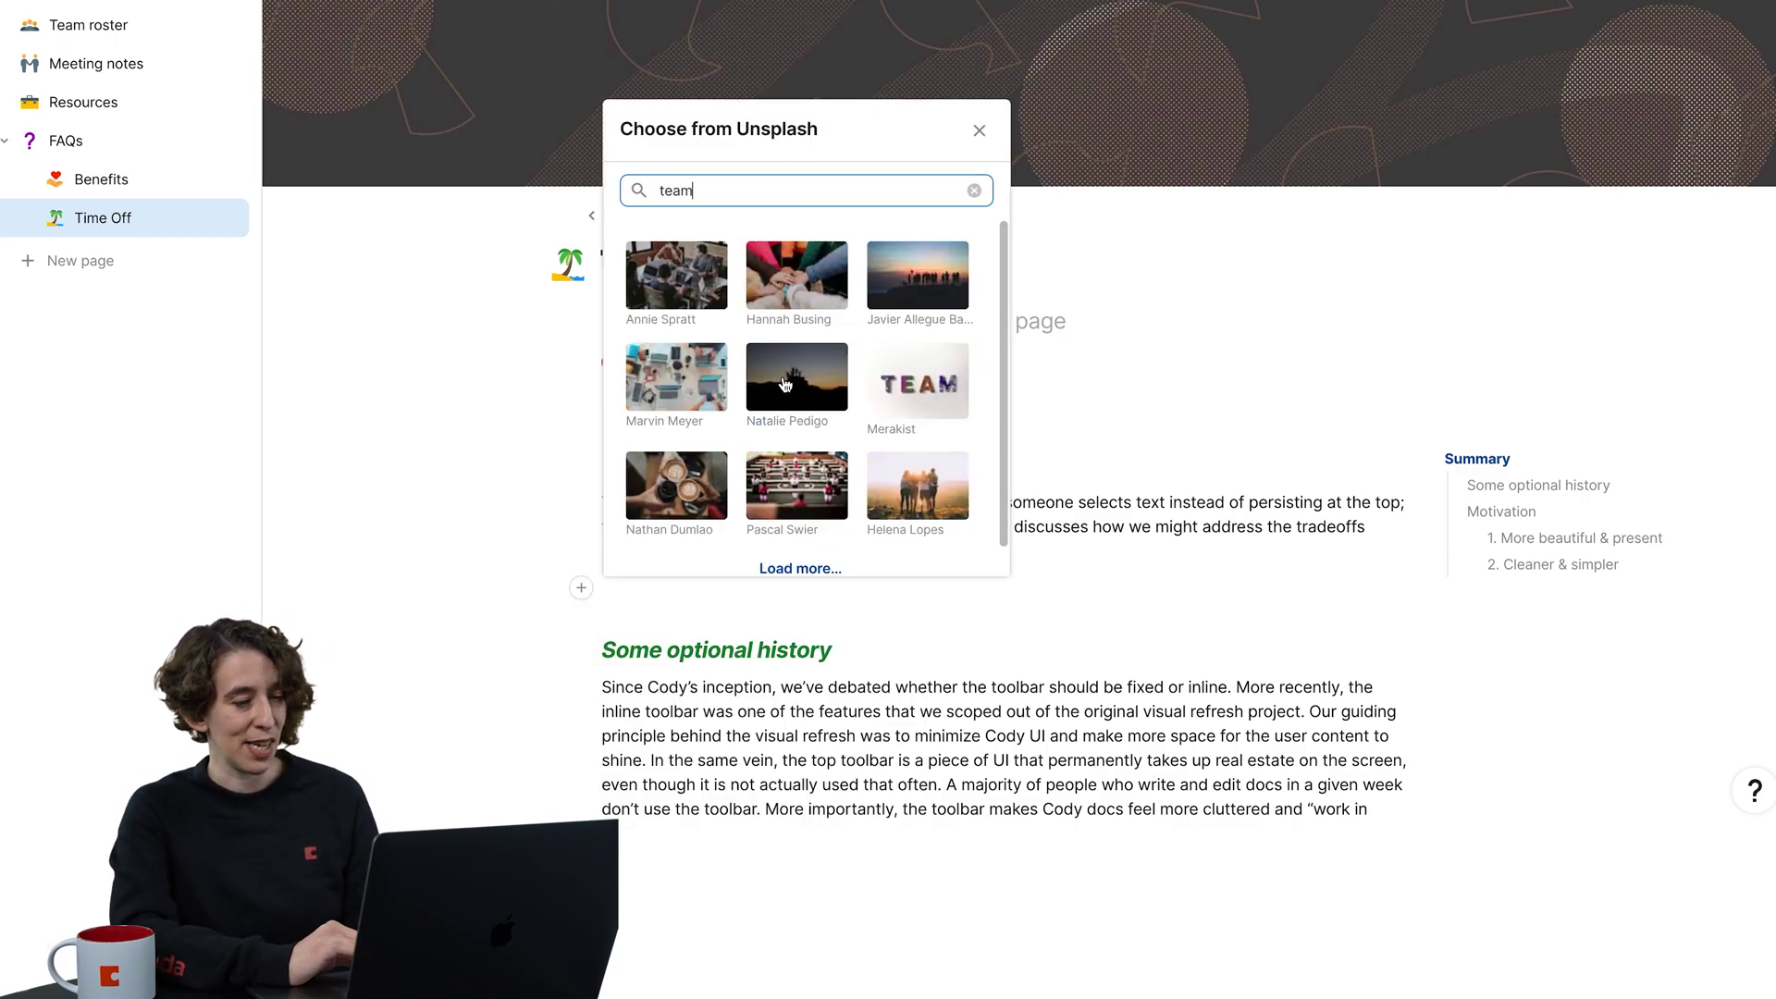
{"action": "left_click", "coordinate": [797, 379]}
{"action": "scroll", "coordinate": [1106, 559], "scroll_direction": "down", "scroll_amount": 5}
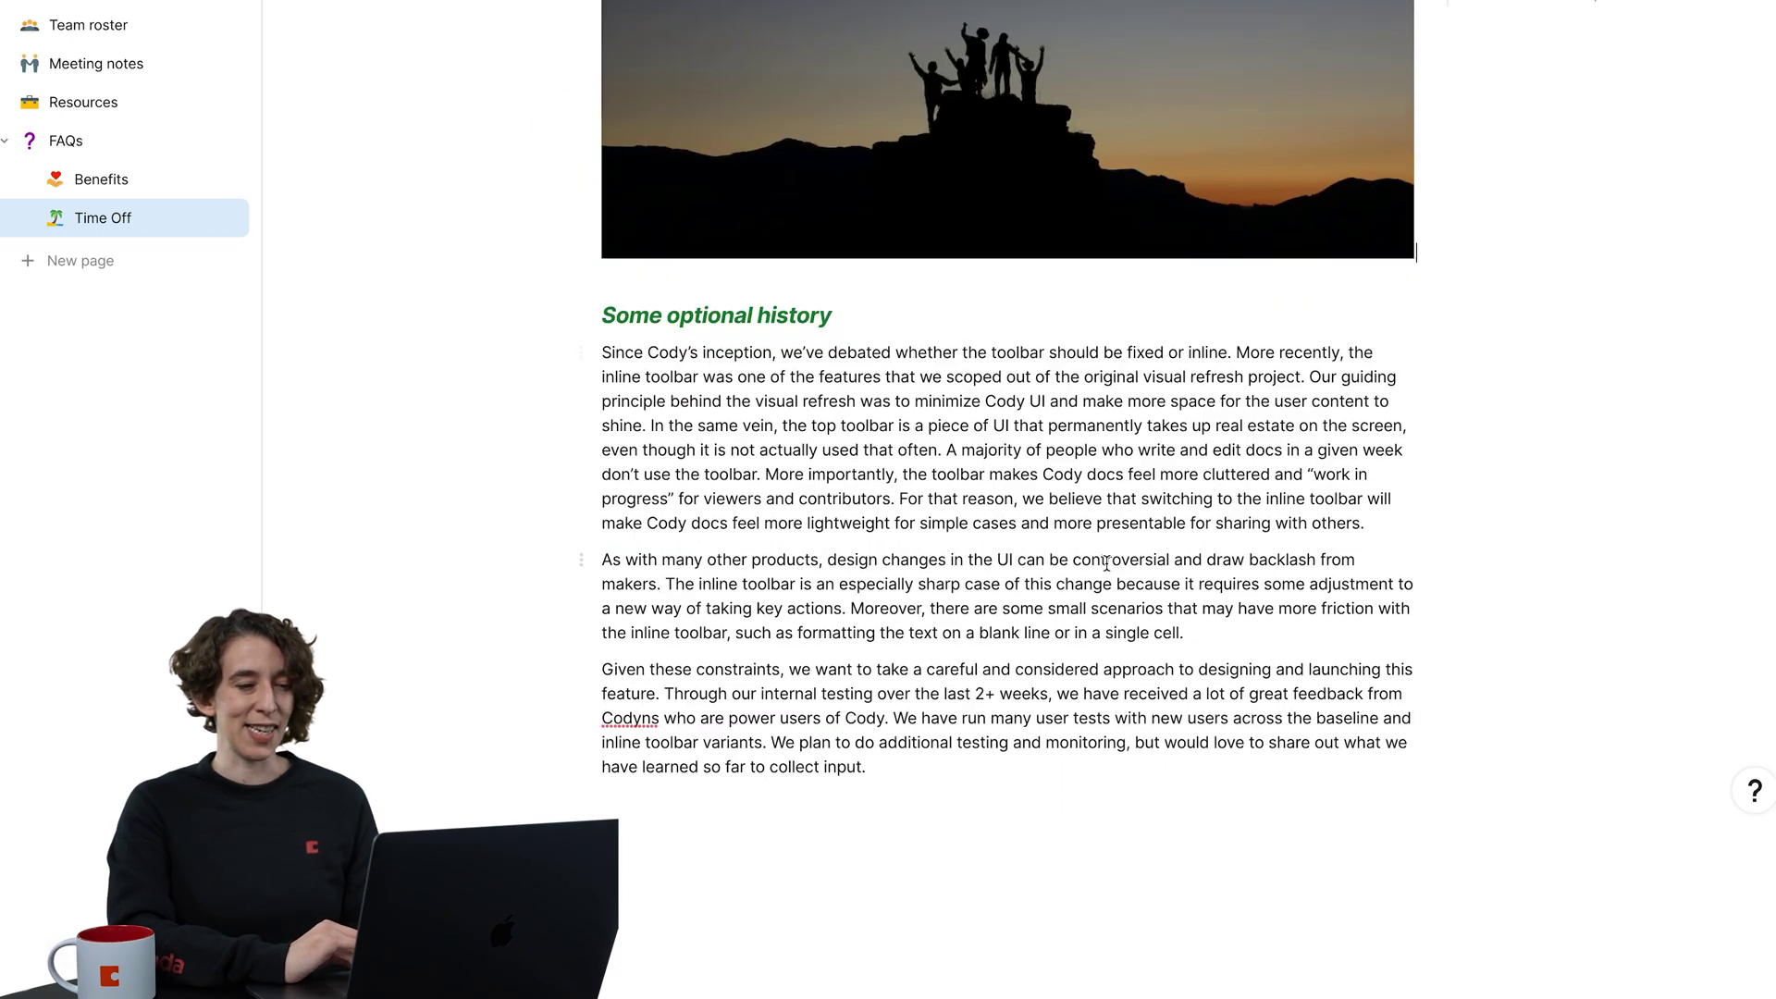
{"action": "left_click", "coordinate": [778, 545]}
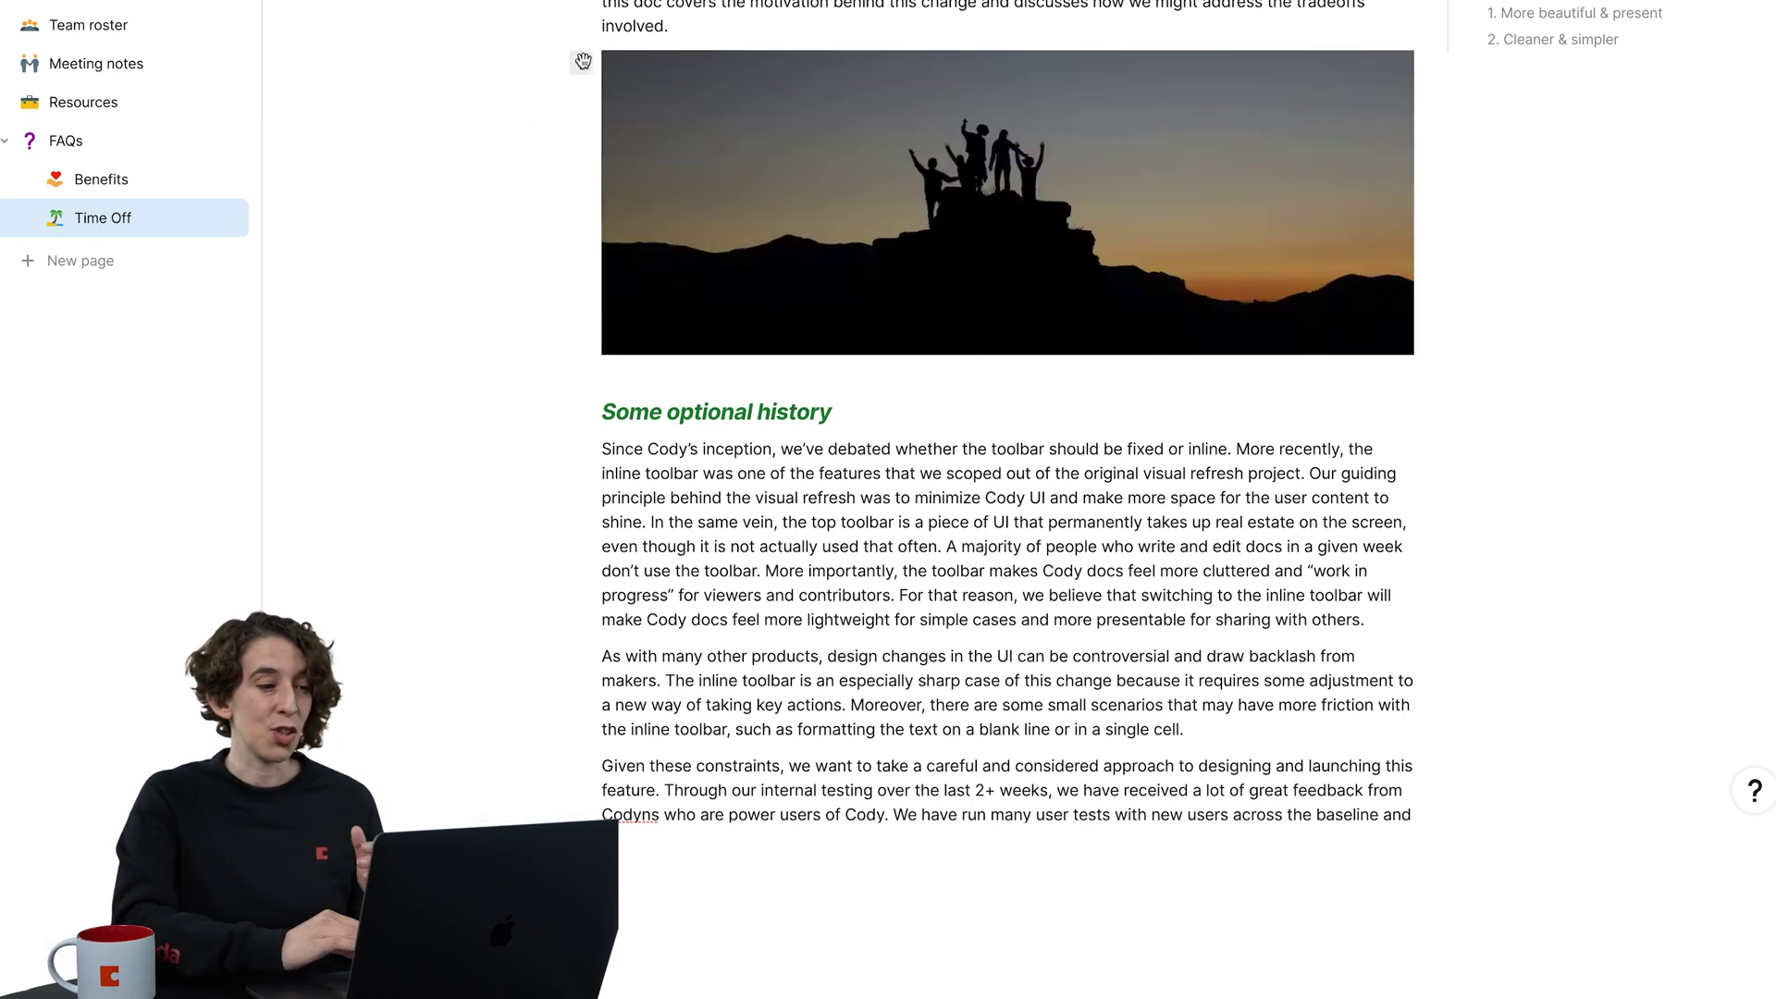
Move the sunset photo beside the Summary paragraph and resize it so text wraps alongside.
{"action": "left_click_drag", "start_coordinate": [583, 61], "coordinate": [1443, 199]}
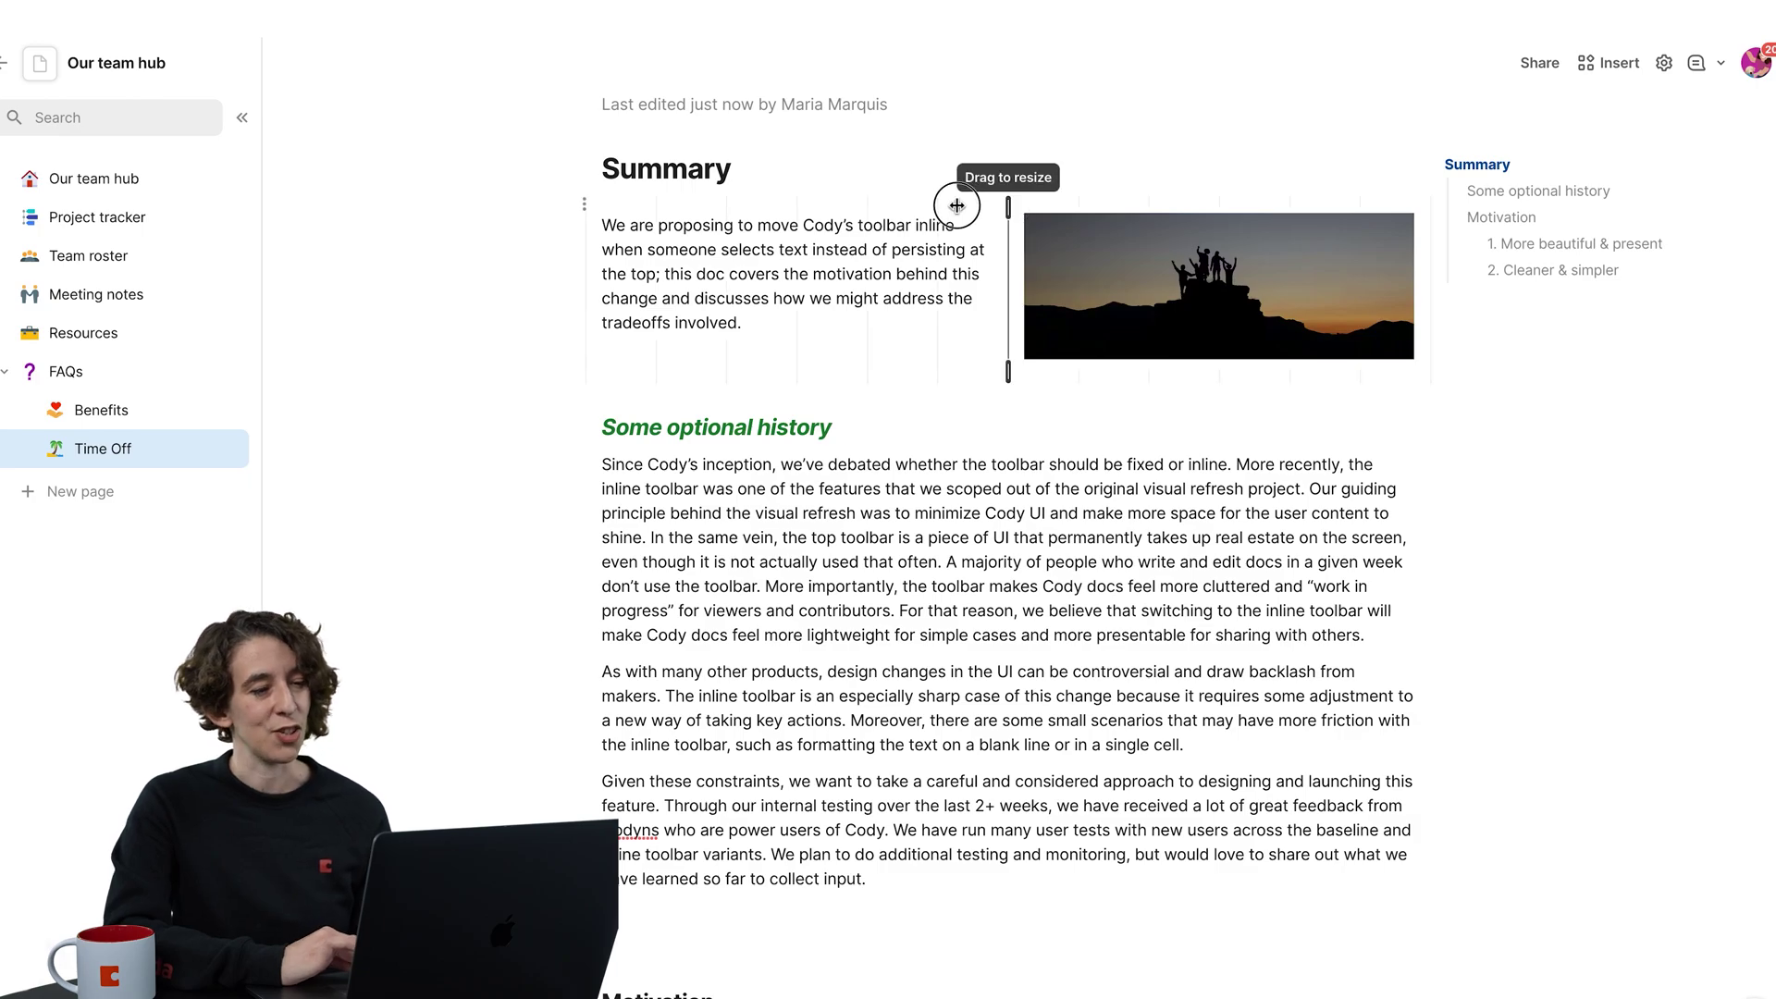
{"action": "left_click_drag", "start_coordinate": [1008, 205], "coordinate": [938, 205]}
{"action": "scroll", "coordinate": [1011, 460], "scroll_direction": "up", "scroll_amount": 5}
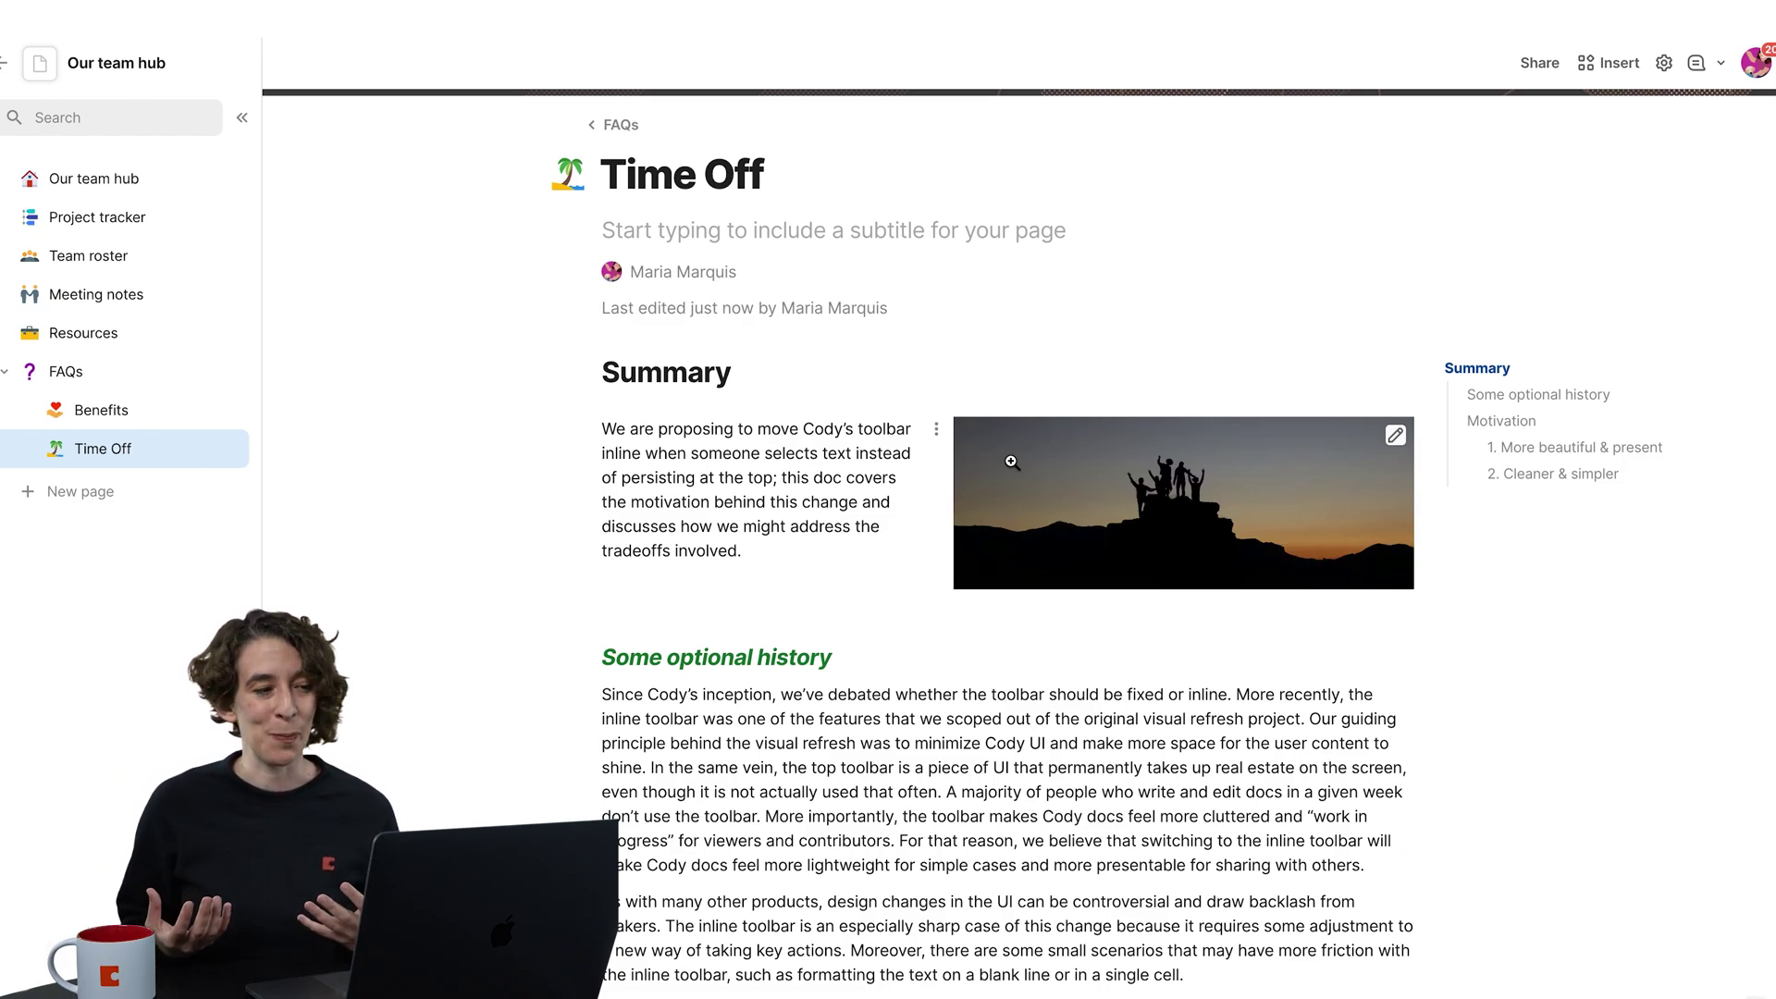
{"action": "scroll", "coordinate": [1011, 462], "scroll_direction": "up", "scroll_amount": 5}
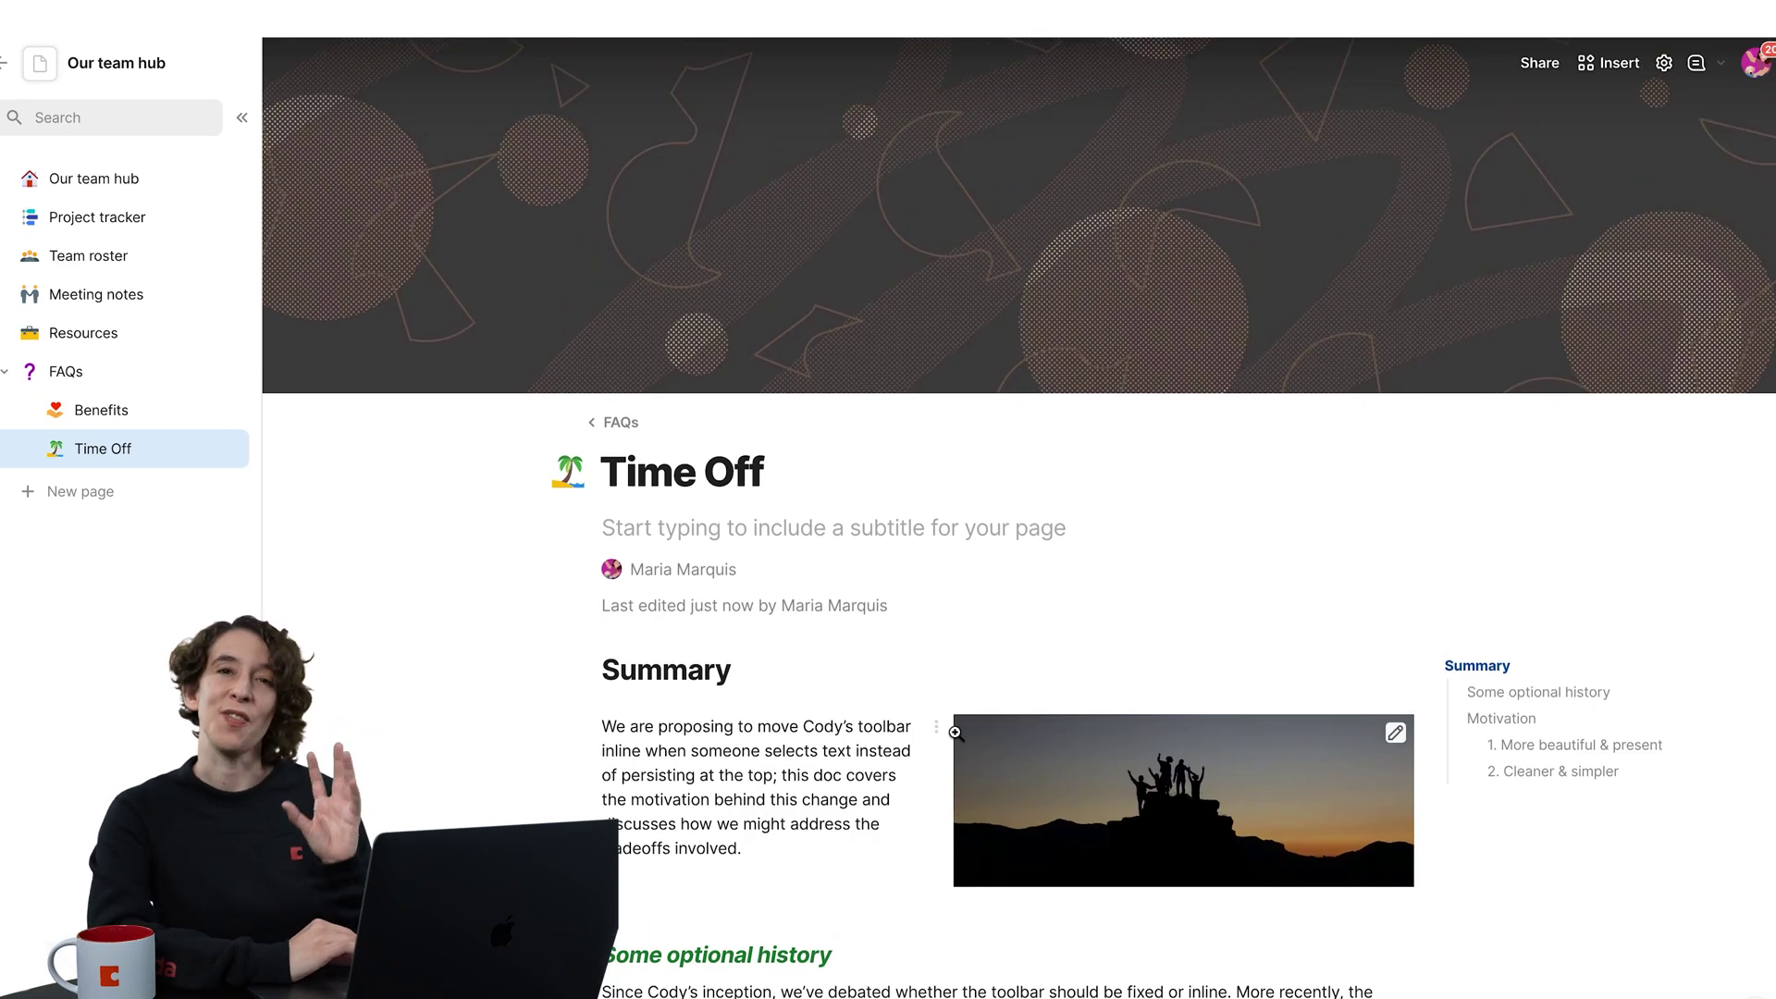